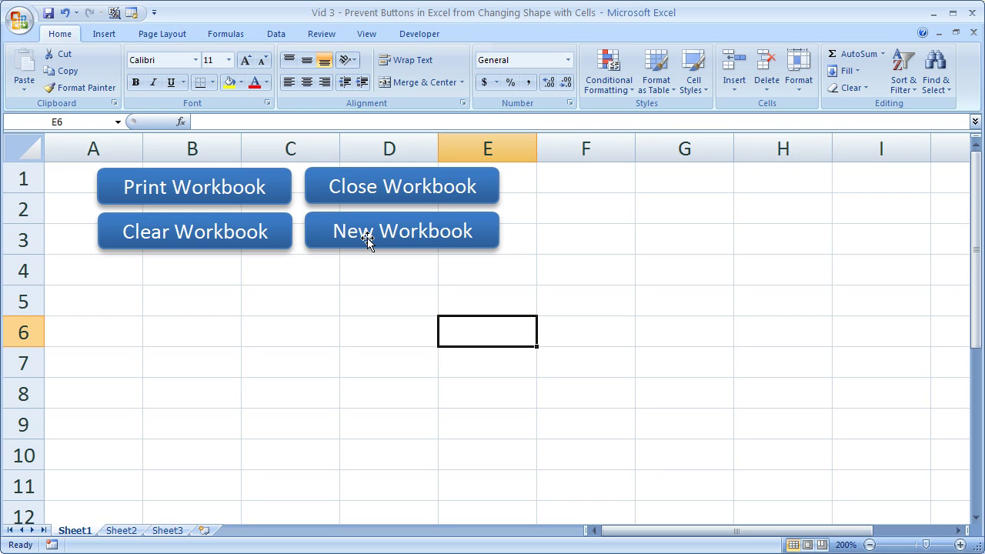
# Widen columns E and D and heighten row 2 to test the buttons, then undo the row and column D changes
pyautogui.moveTo(537, 146)
pyautogui.mouseDown()
pyautogui.moveTo(638, 141)
pyautogui.moveTo(544, 153)
pyautogui.mouseUp()
pyautogui.moveTo(435, 150); pyautogui.dragTo(578, 145)
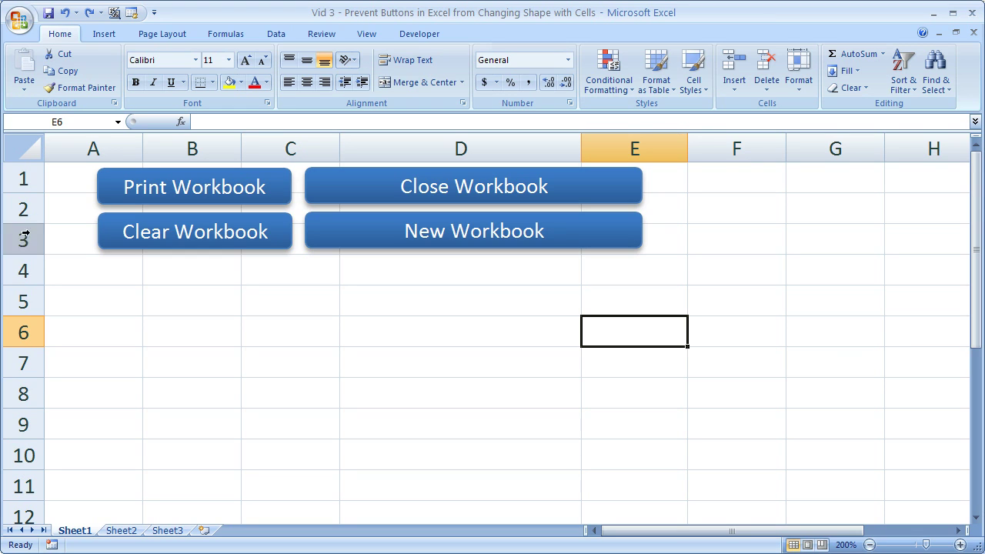
pyautogui.moveTo(27, 223); pyautogui.dragTo(28, 291)
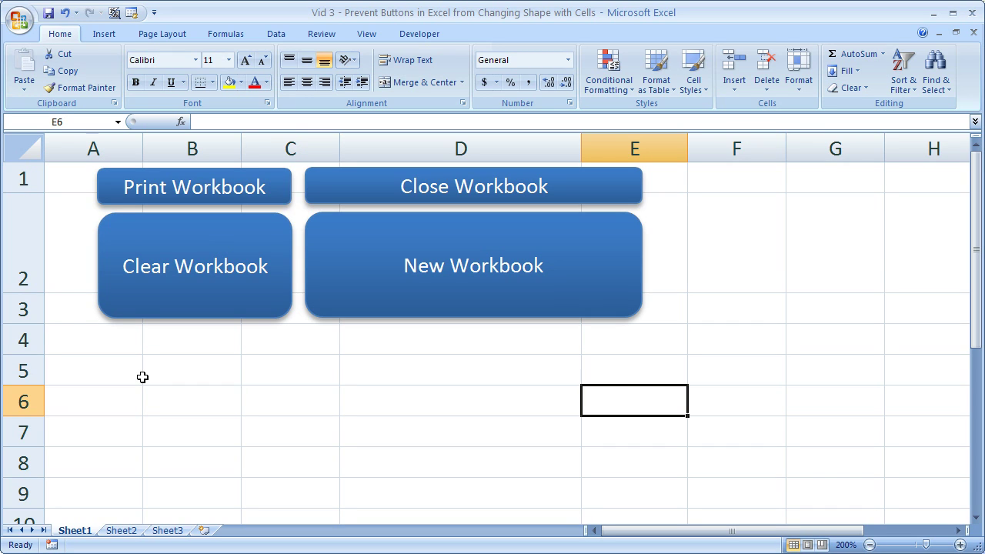
pyautogui.hotkey('ctrl', 'z')
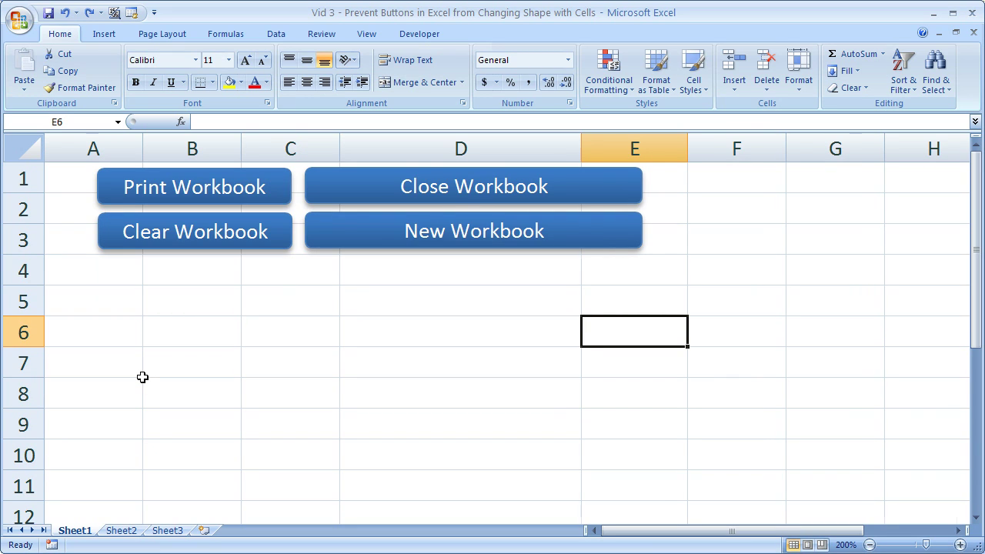
pyautogui.hotkey('ctrl', 'z')
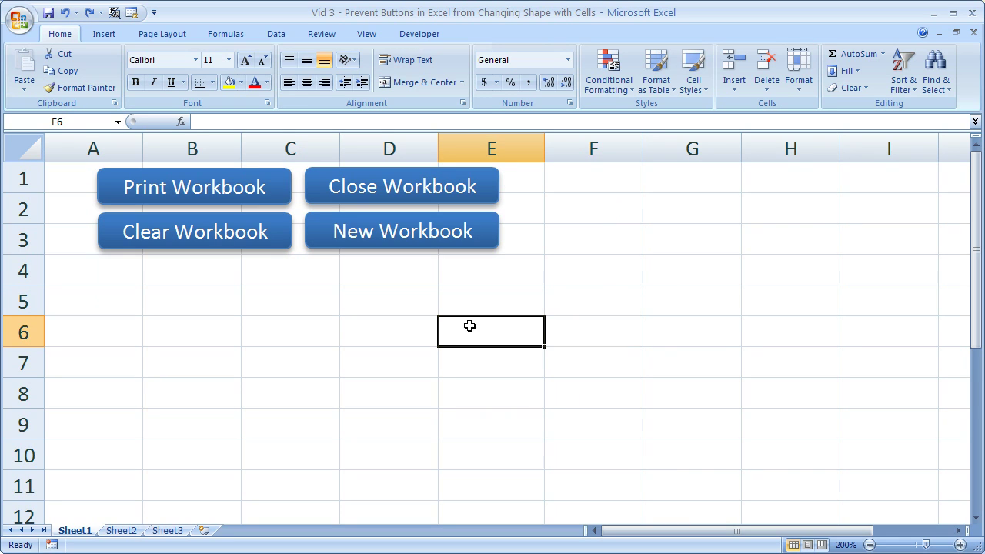
# Enter 'Sample Text' in cell F2
pyautogui.click(612, 207)
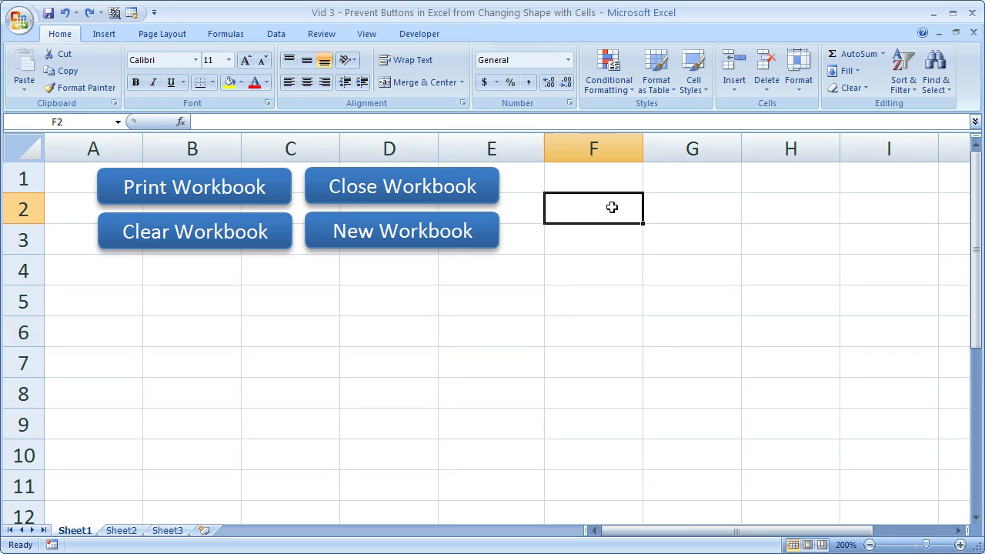
pyautogui.write('S')
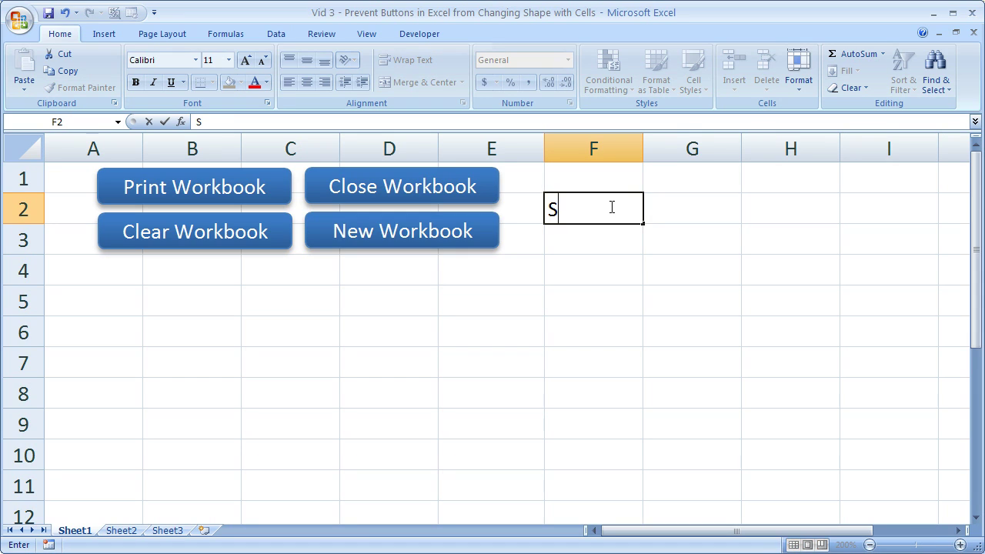
pyautogui.write('ample Text')
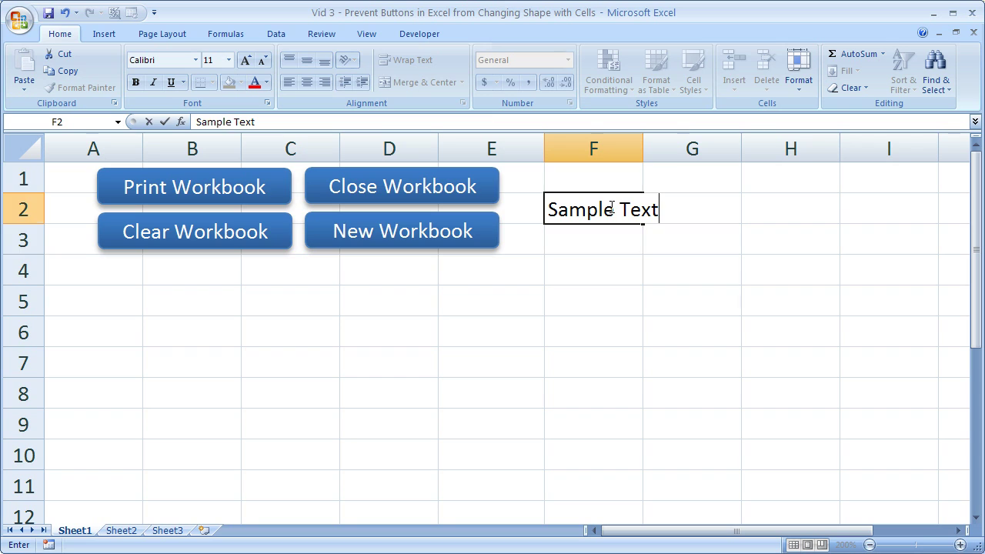
pyautogui.press('Return')
pyautogui.click(612, 208)
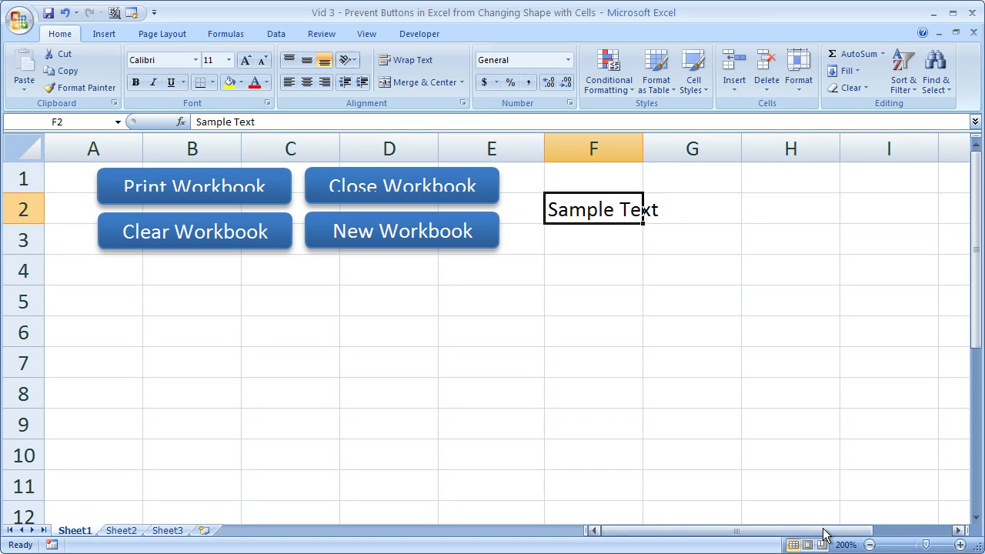
# Scroll the sheet right and back, then reselect the Sample Text cell F2
pyautogui.click(943, 531)
pyautogui.moveTo(941, 531); pyautogui.dragTo(905, 540)
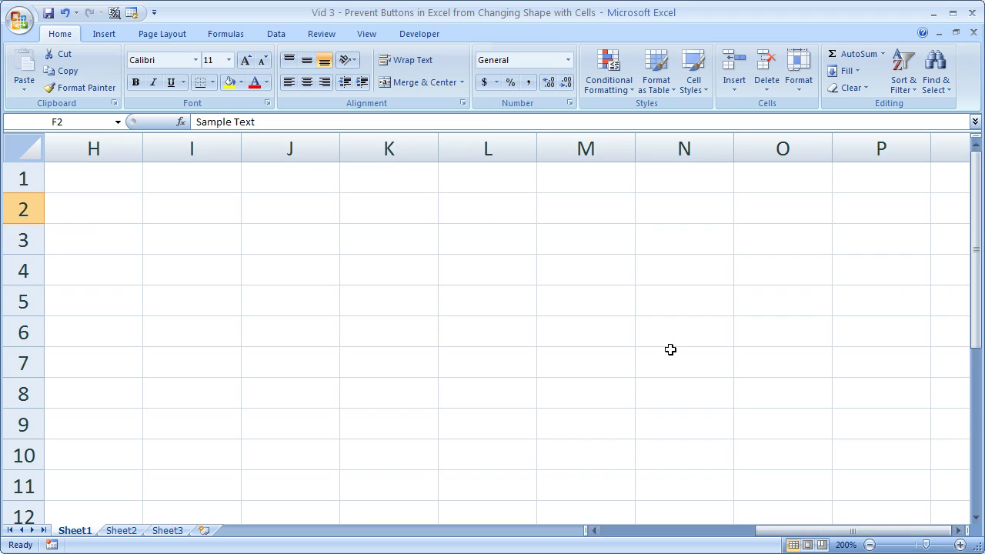
pyautogui.click(481, 211)
pyautogui.moveTo(840, 536); pyautogui.dragTo(706, 545)
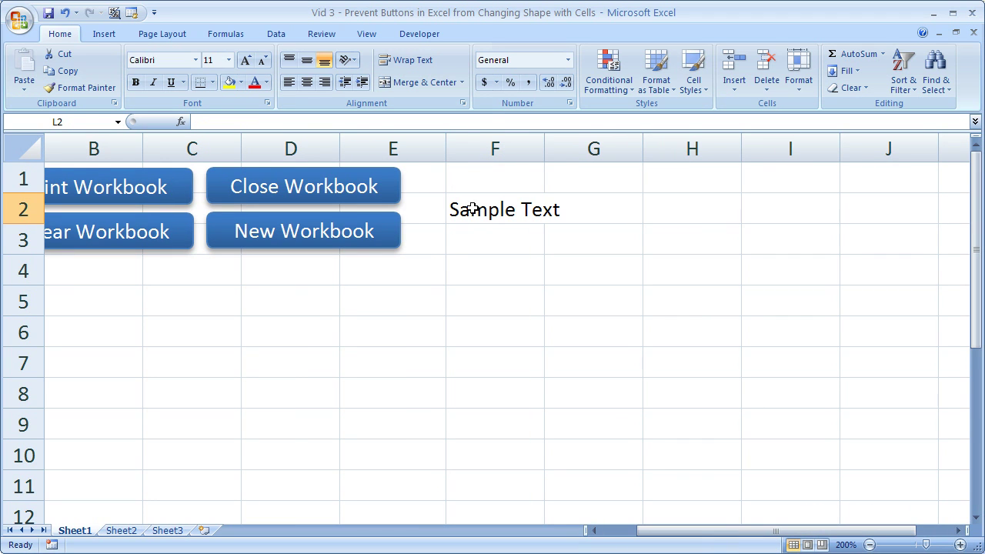
pyautogui.click(595, 530)
pyautogui.click(590, 208)
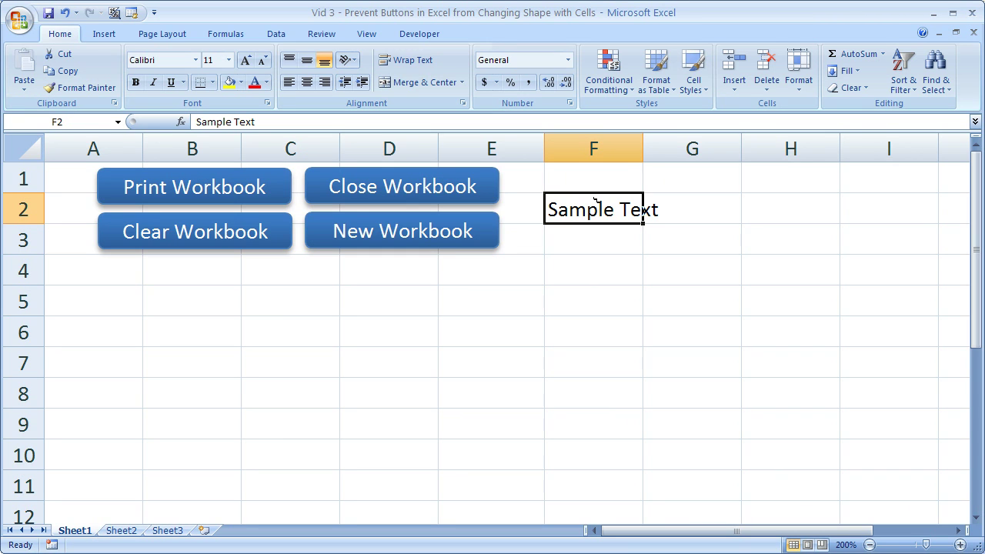
pyautogui.click(695, 83)
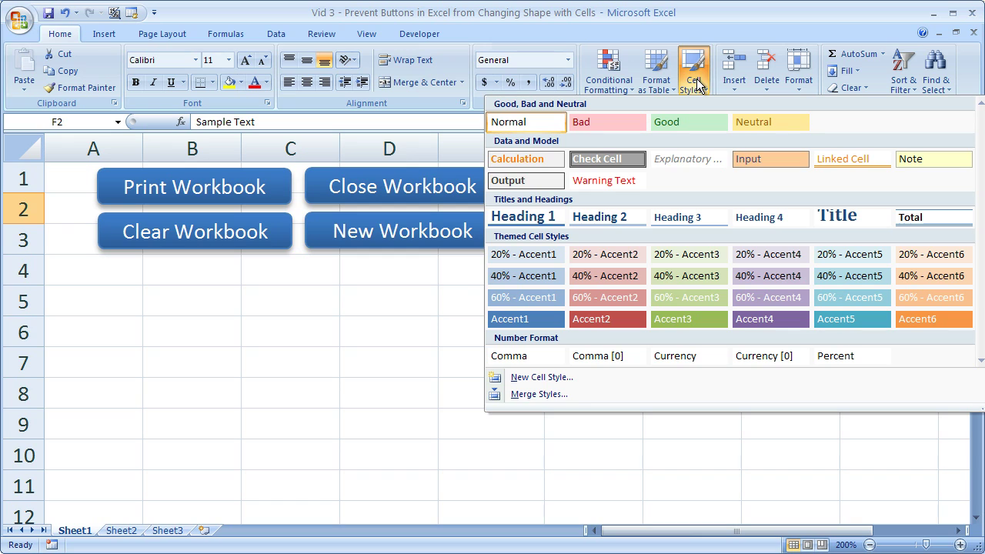
pyautogui.click(548, 221)
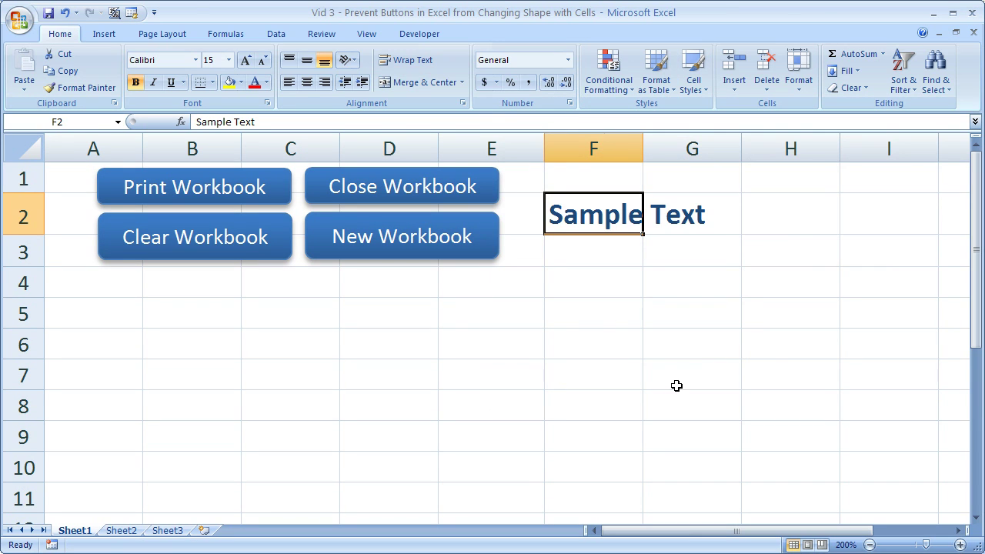
pyautogui.click(571, 254)
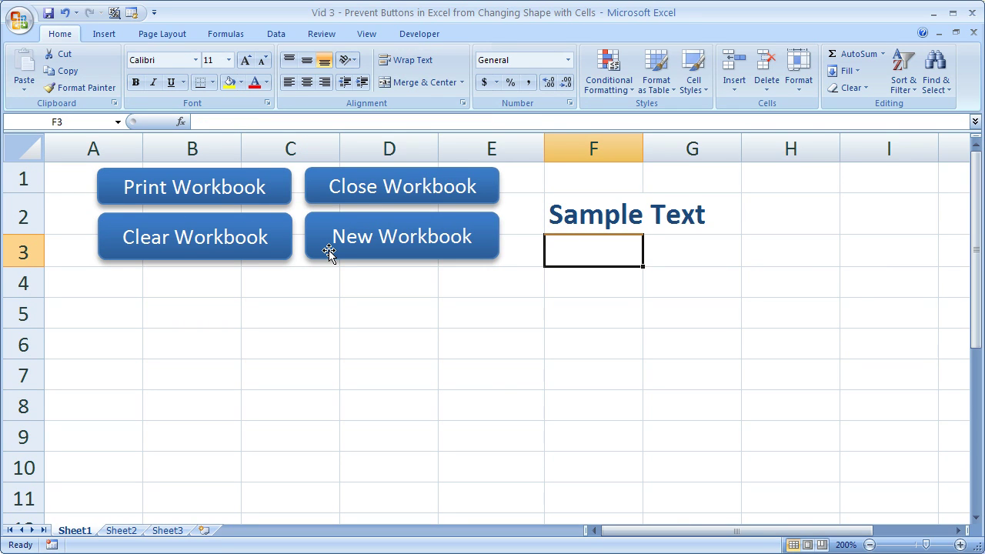
pyautogui.hotkey('ctrl', 'z')
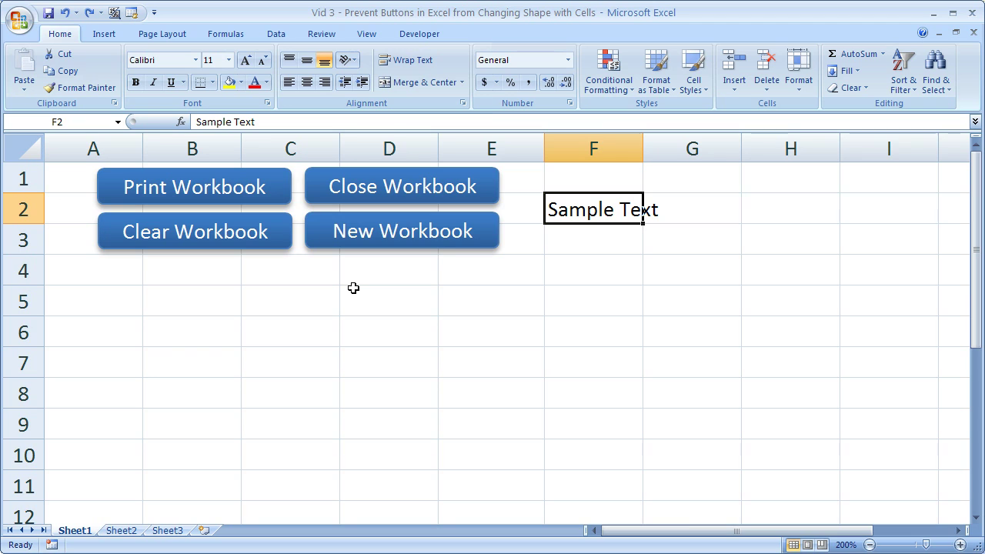
# Set the New Workbook button to Move but don't size with cells
pyautogui.rightClick(444, 245)
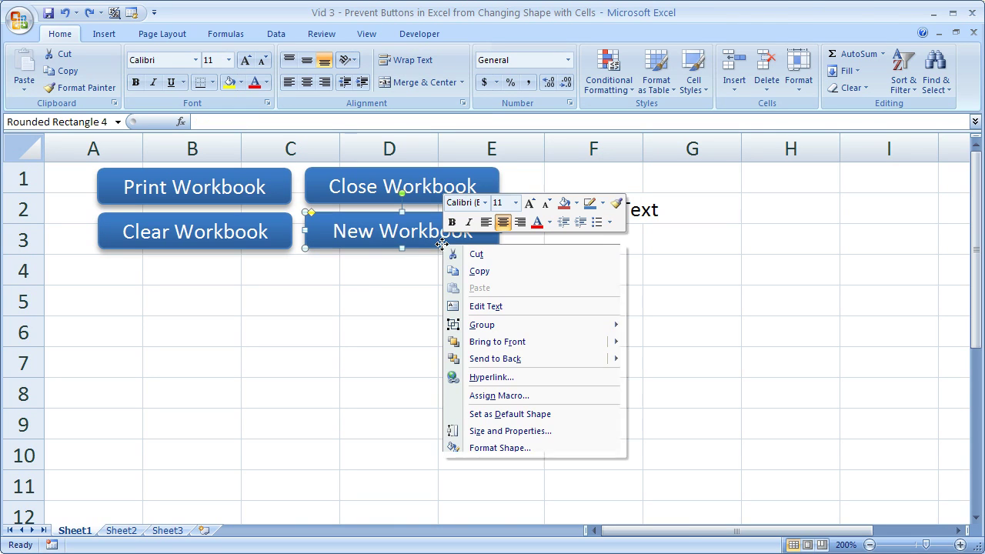
pyautogui.click(498, 431)
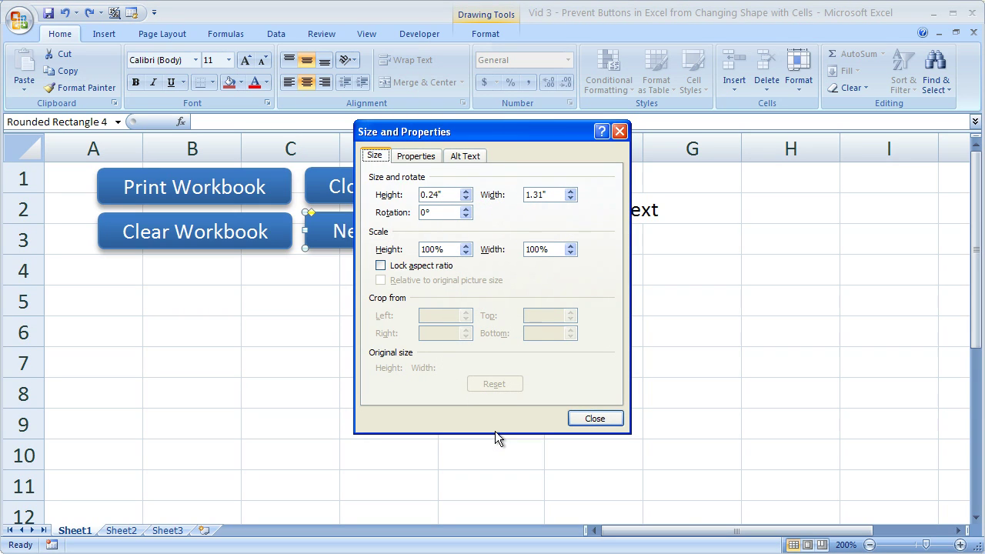
pyautogui.click(412, 159)
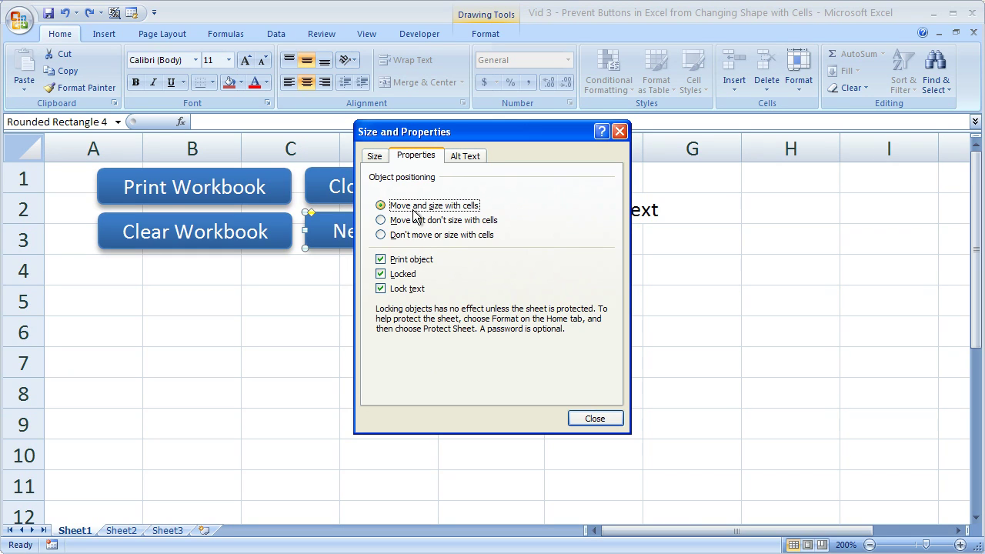
pyautogui.click(380, 221)
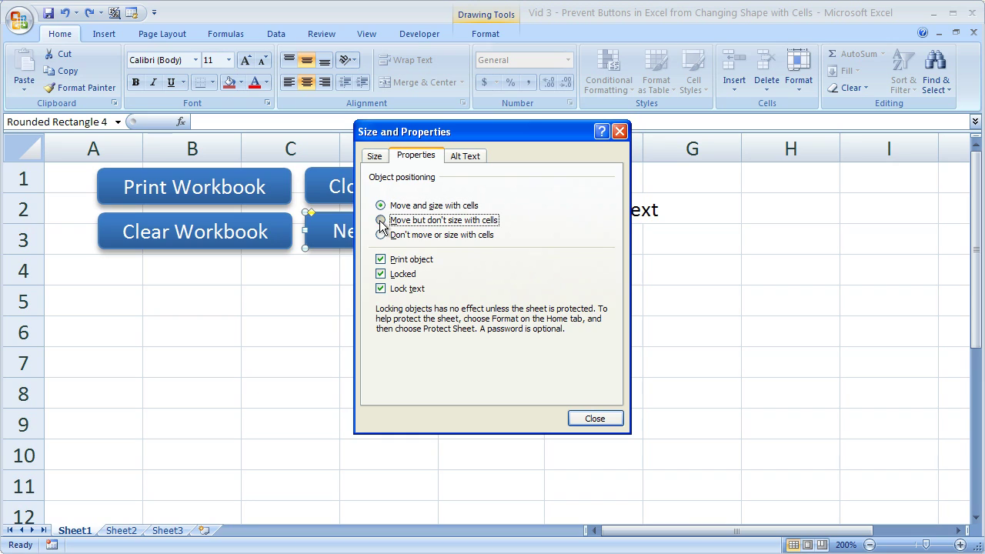
pyautogui.click(594, 422)
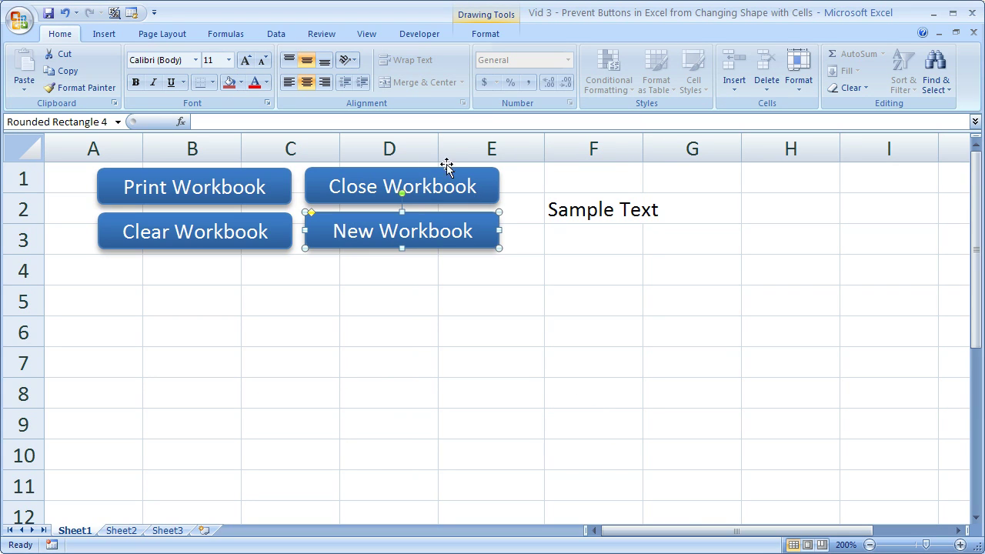
# Widen column D to test the New Workbook button, then undo the widening
pyautogui.moveTo(438, 147); pyautogui.dragTo(579, 154)
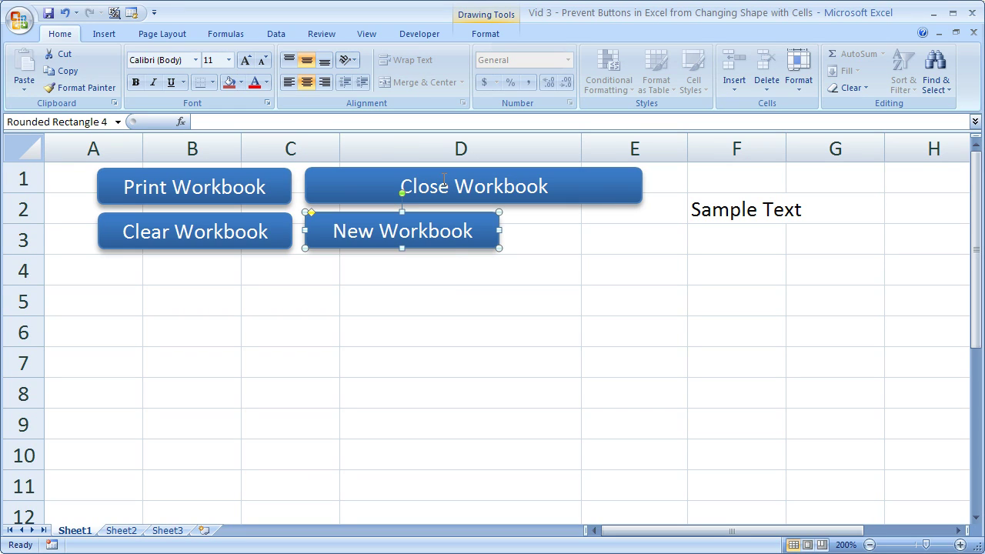
pyautogui.hotkey('ctrl', 'z')
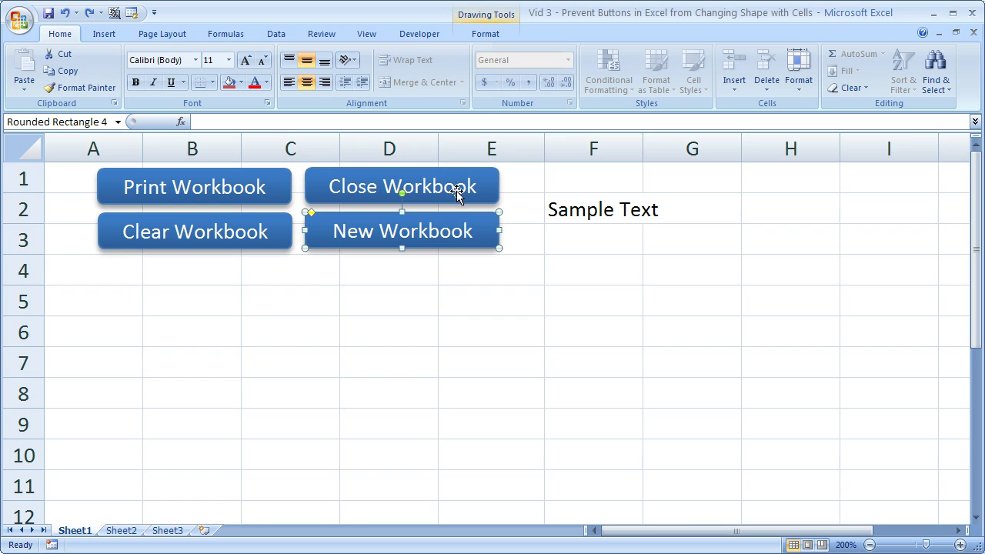
pyautogui.rightClick(458, 203)
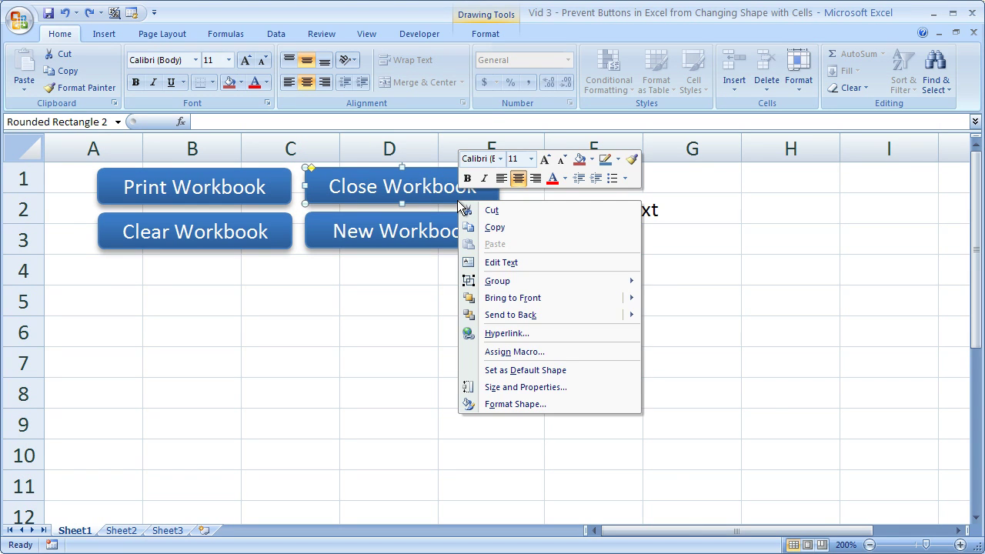
# Set the Close Workbook button to Move but don't size with cells
pyautogui.click(528, 387)
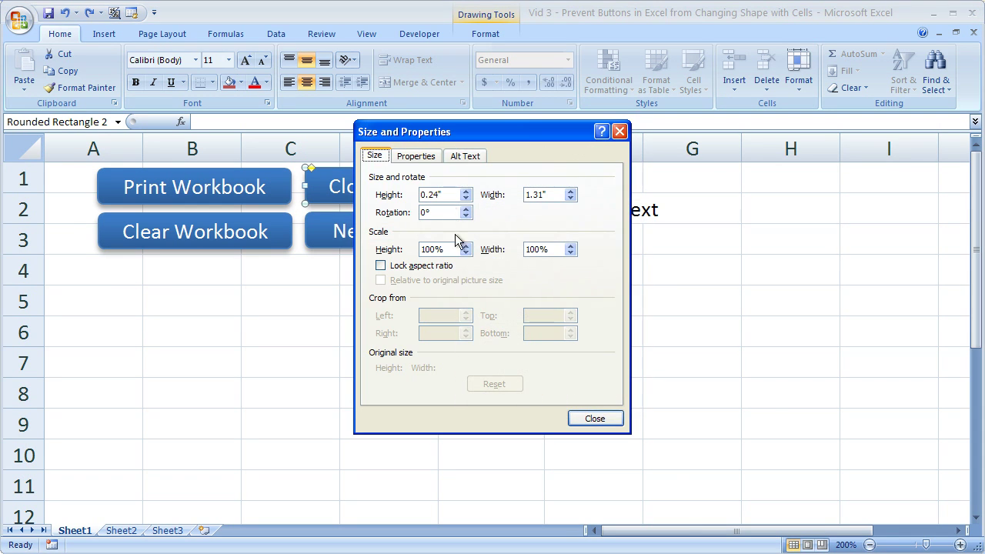
pyautogui.click(419, 157)
pyautogui.click(400, 224)
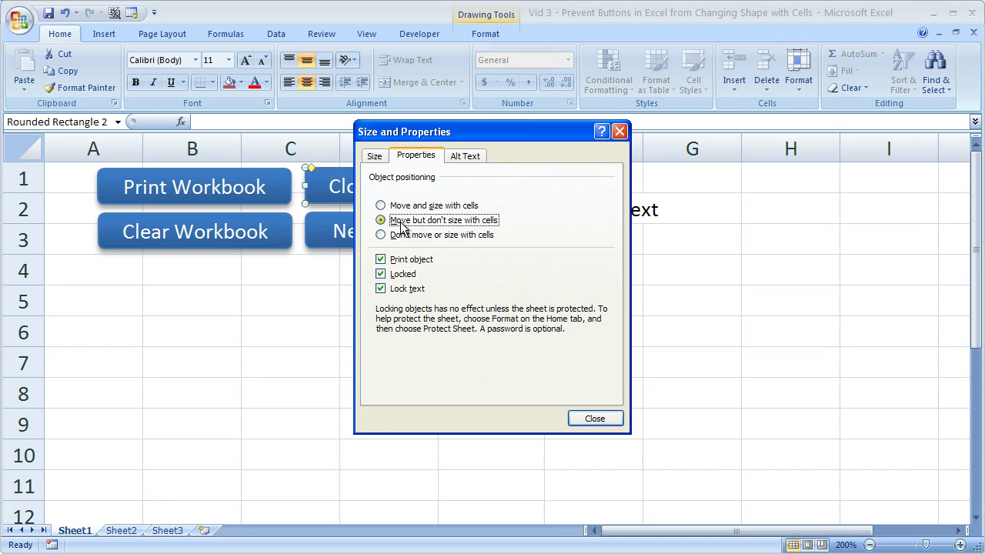
pyautogui.click(594, 420)
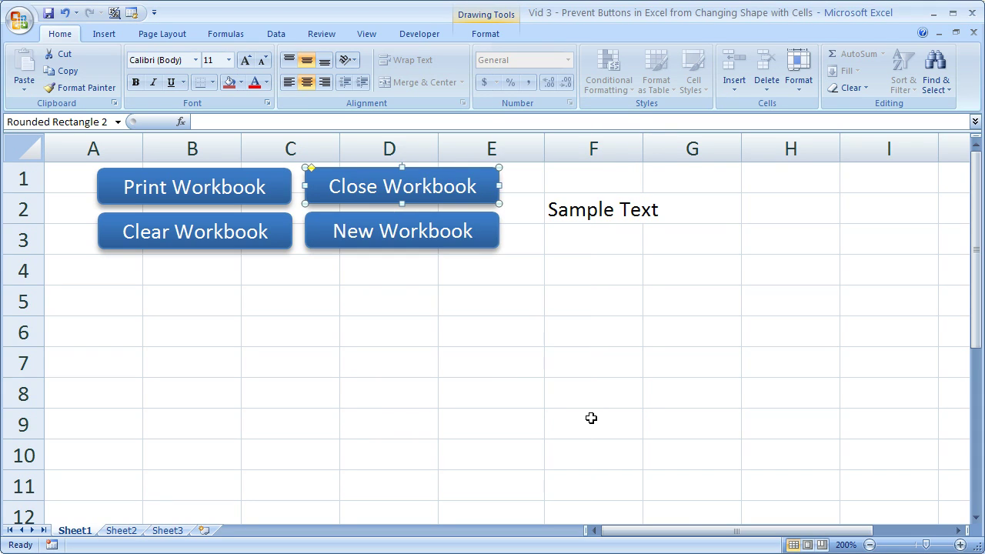
# Set the Clear Workbook button to Don't move or size with cells
pyautogui.rightClick(249, 248)
pyautogui.click(317, 436)
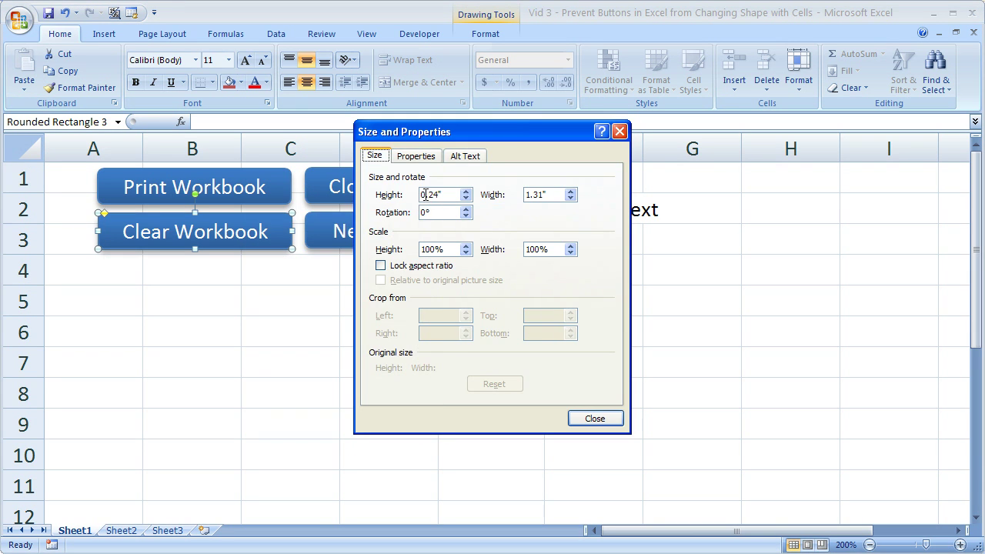
pyautogui.click(416, 155)
pyautogui.click(381, 235)
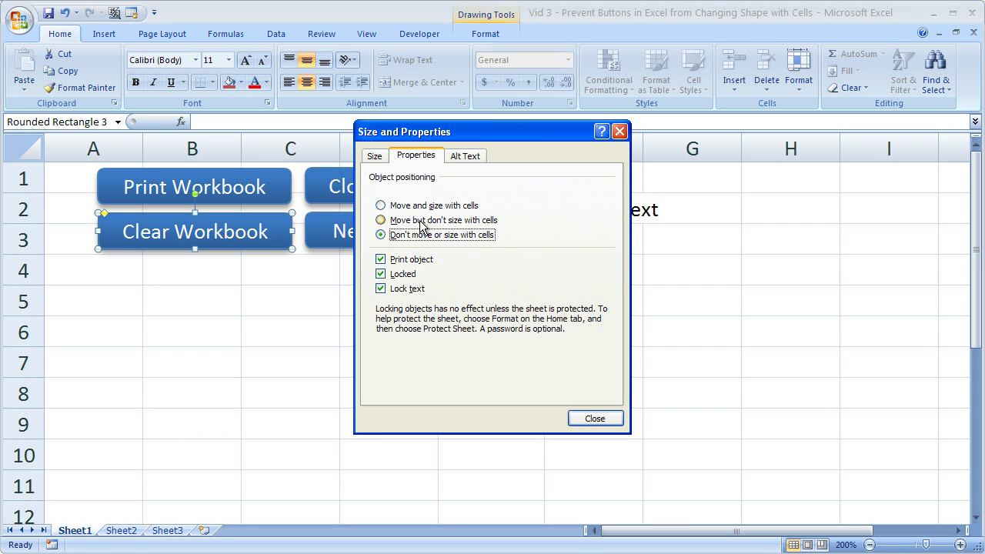
pyautogui.click(594, 419)
# Set the Print Workbook button to Don't move or size with cells, then select A1:E4
pyautogui.rightClick(238, 203)
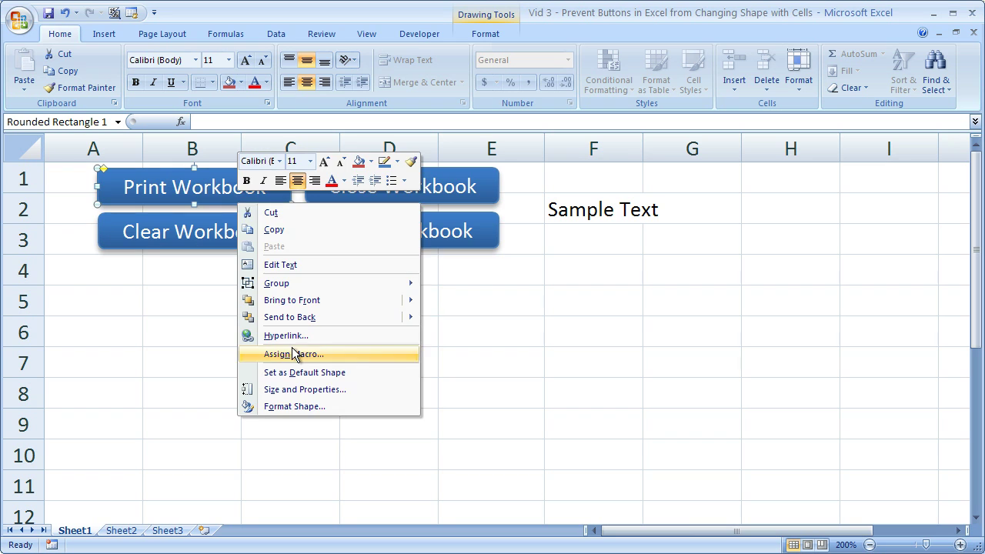
pyautogui.click(294, 389)
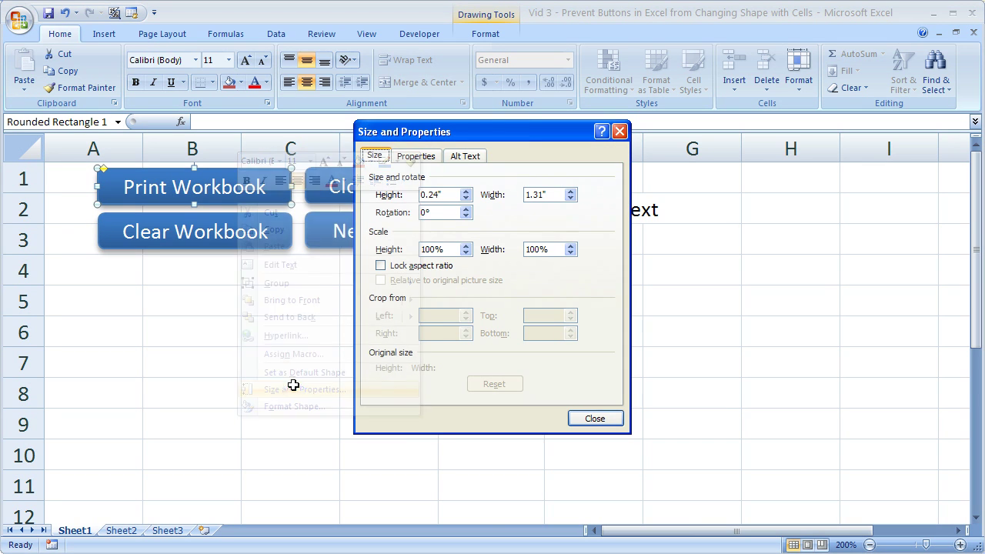
pyautogui.click(415, 156)
pyautogui.click(400, 235)
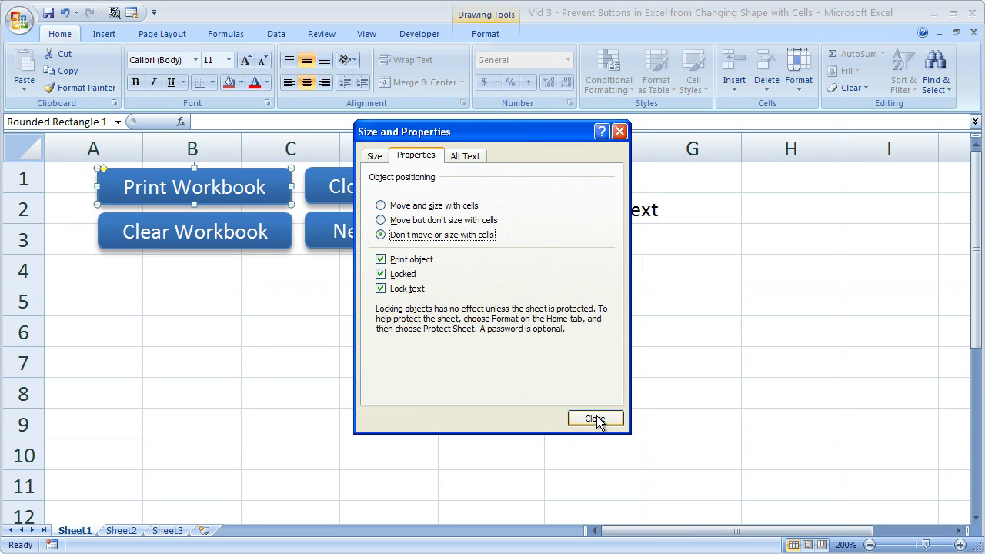
pyautogui.click(595, 418)
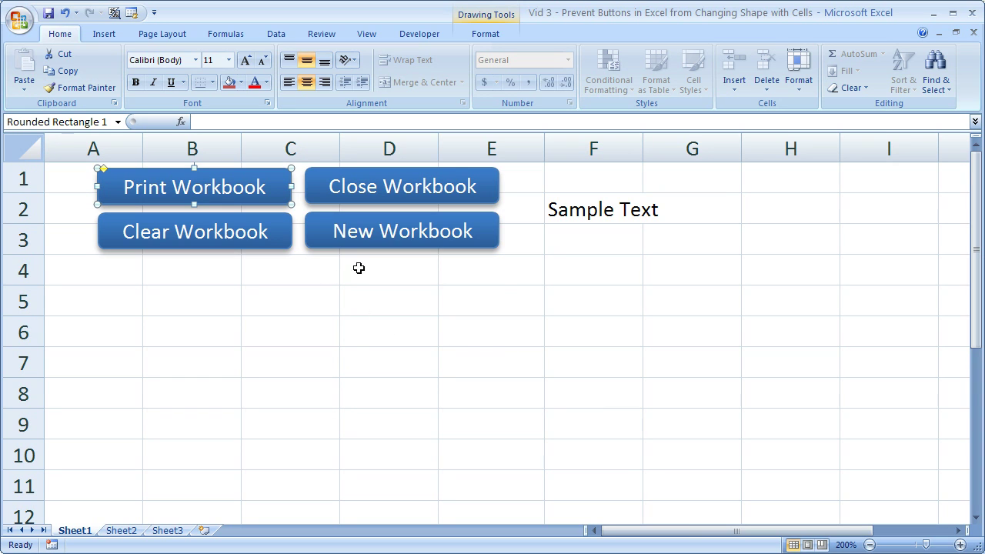
pyautogui.moveTo(513, 272)
pyautogui.mouseDown()
pyautogui.moveTo(307, 220)
pyautogui.moveTo(106, 188)
pyautogui.mouseUp()
# Copy range A1:E4, paste it at A7, and clear the copy marquee
pyautogui.hotkey('ctrl', 'c')
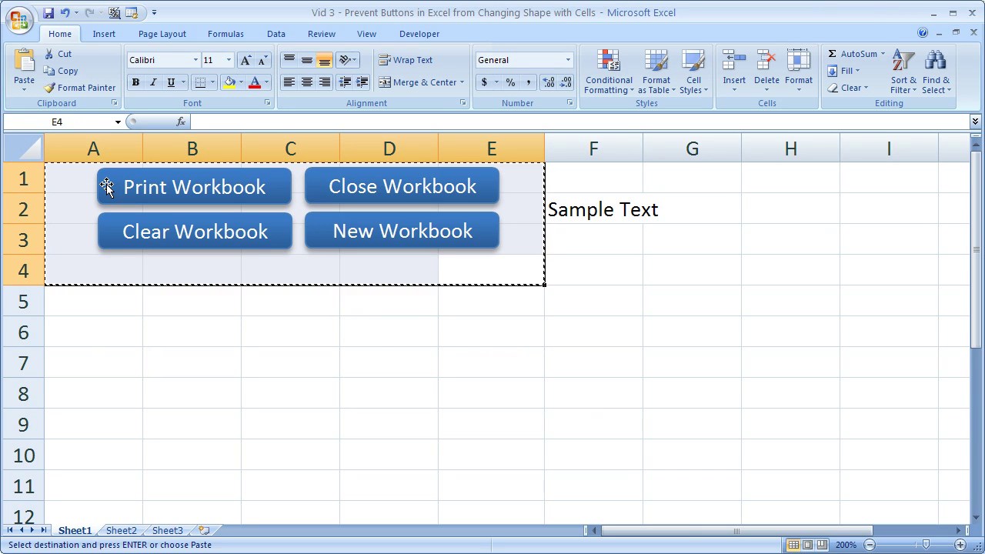
pyautogui.click(132, 363)
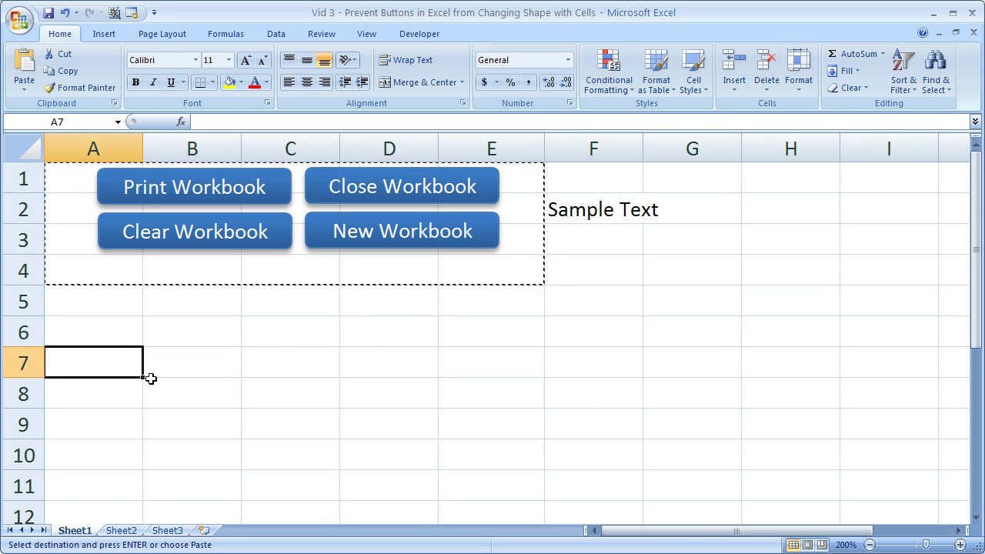
pyautogui.hotkey('ctrl', 'v')
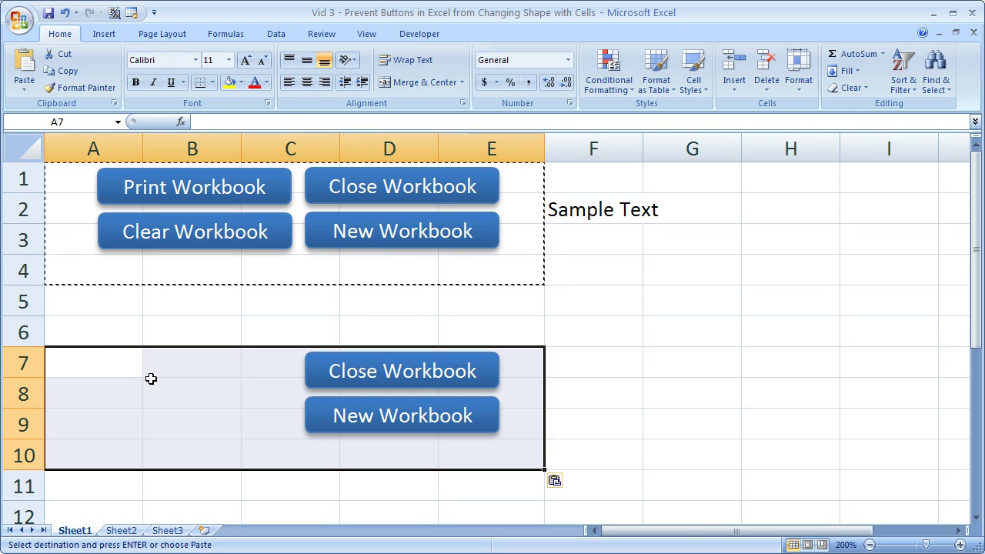
pyautogui.click(269, 357)
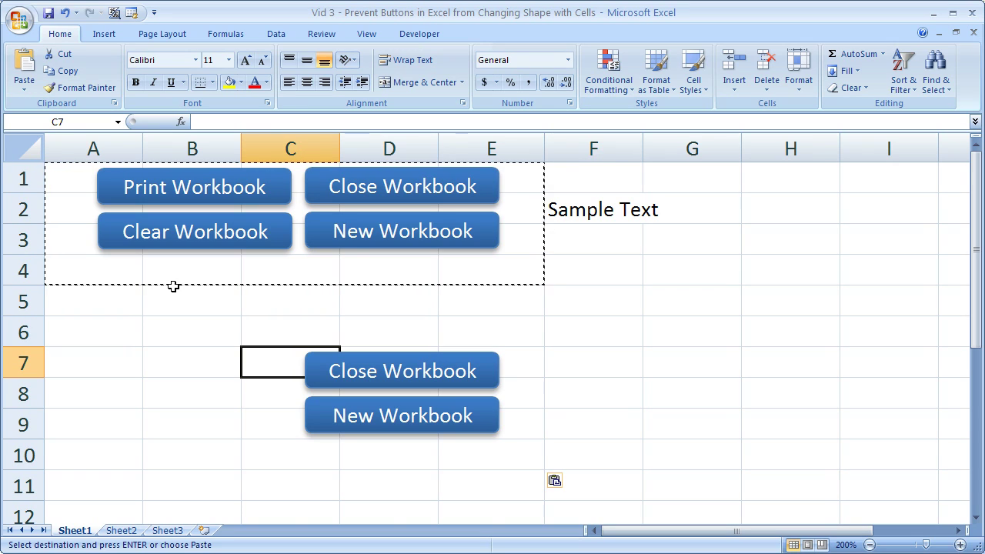
pyautogui.press('Escape')
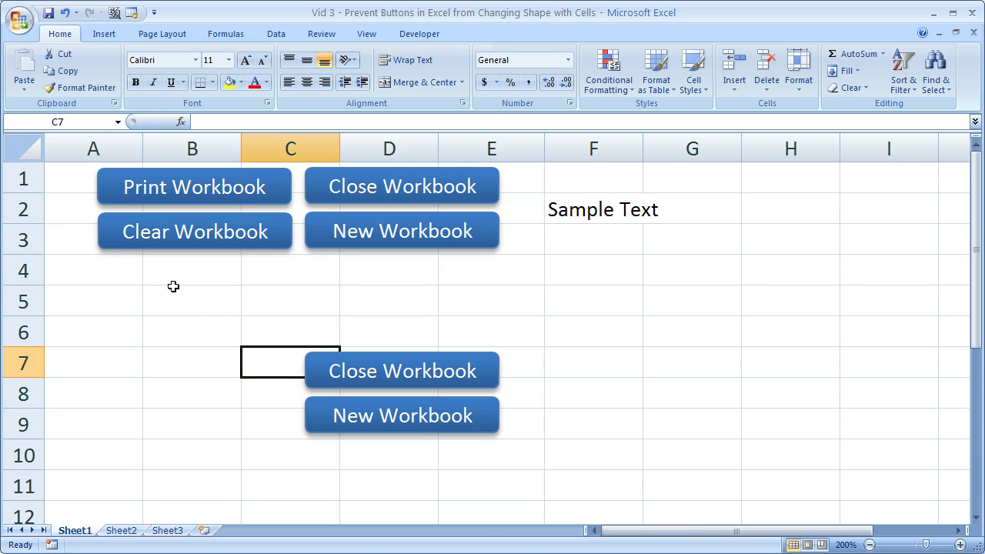
# Confirm the row 7 Close Workbook copy uses Move but don't size with cells
pyautogui.rightClick(308, 379)
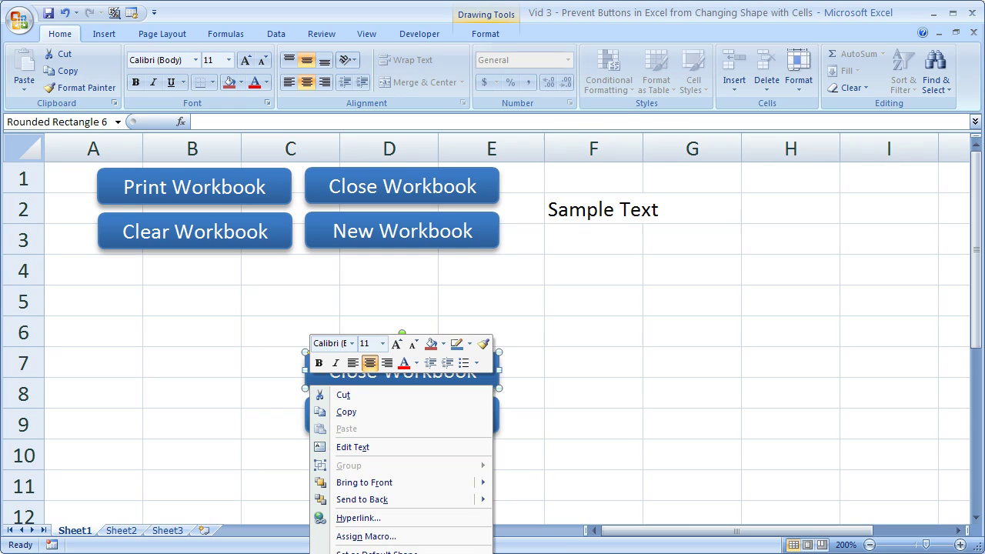
pyautogui.click(369, 553)
pyautogui.click(415, 157)
pyautogui.click(409, 221)
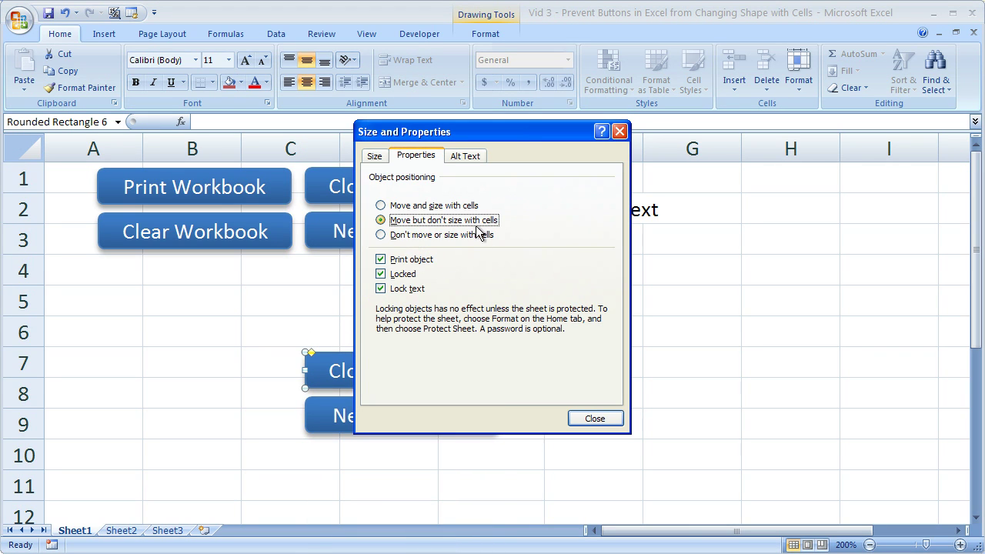
pyautogui.click(594, 419)
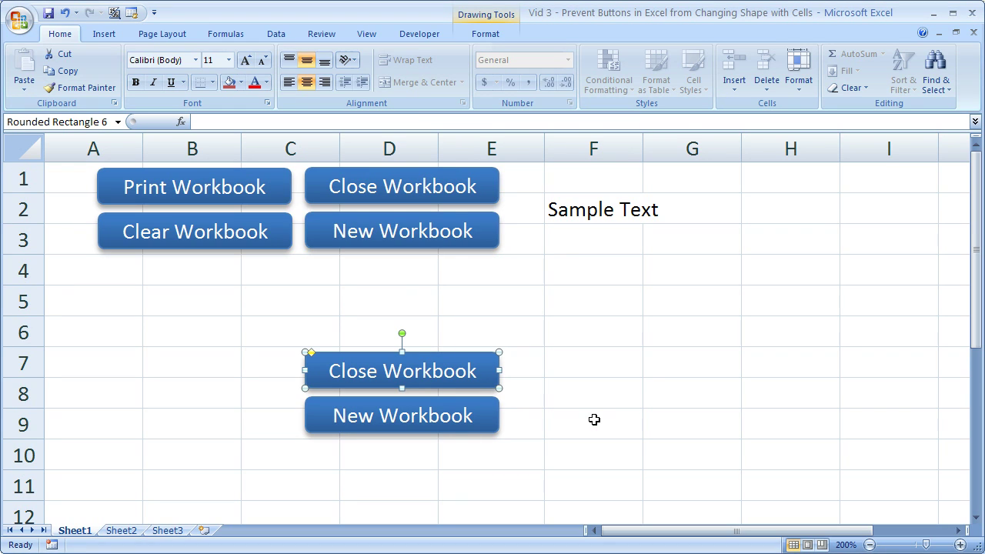
# Draw a form-control Button 1 across B5:B6 from the Developer tab without assigning a macro
pyautogui.click(419, 34)
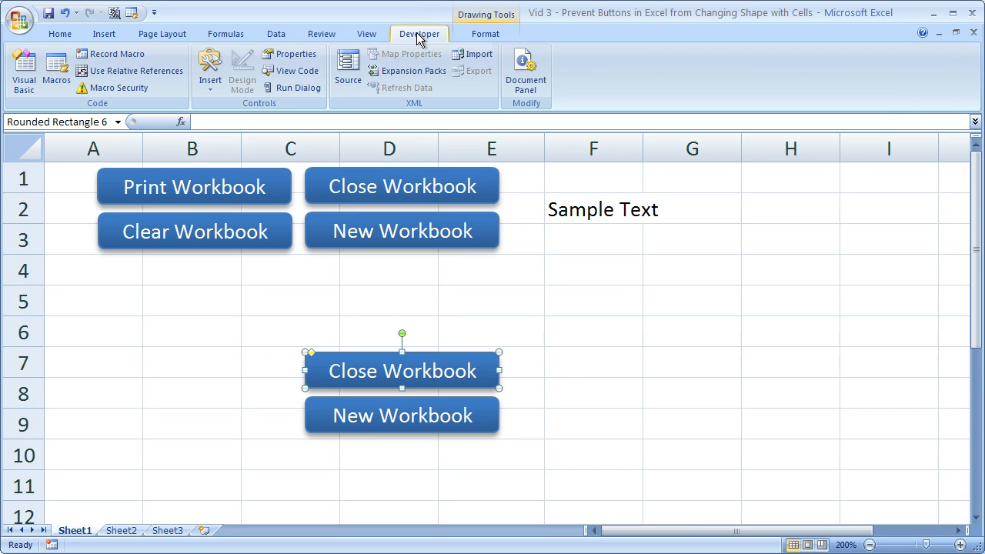
pyautogui.click(209, 73)
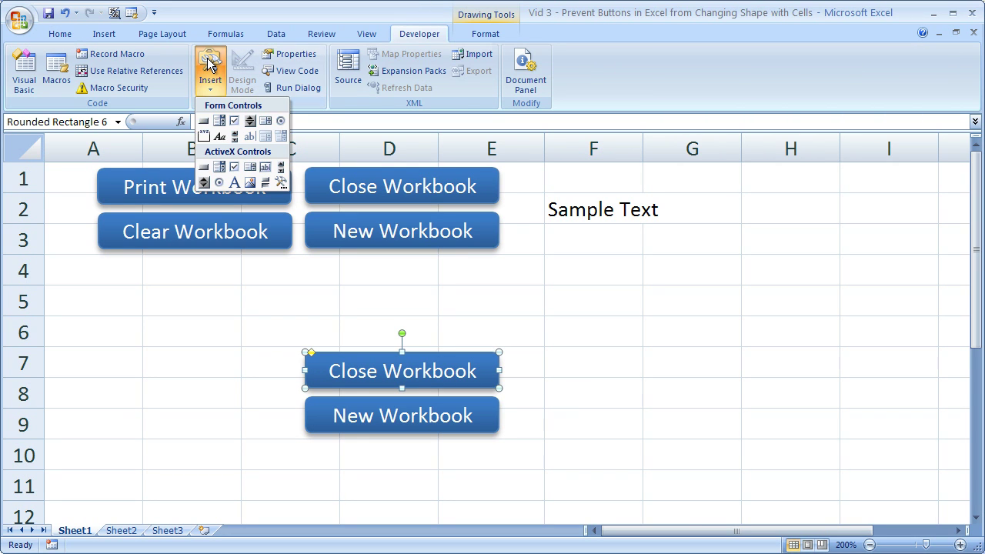
pyautogui.click(206, 123)
pyautogui.moveTo(120, 294)
pyautogui.mouseDown()
pyautogui.moveTo(231, 337)
pyautogui.moveTo(243, 326)
pyautogui.mouseUp()
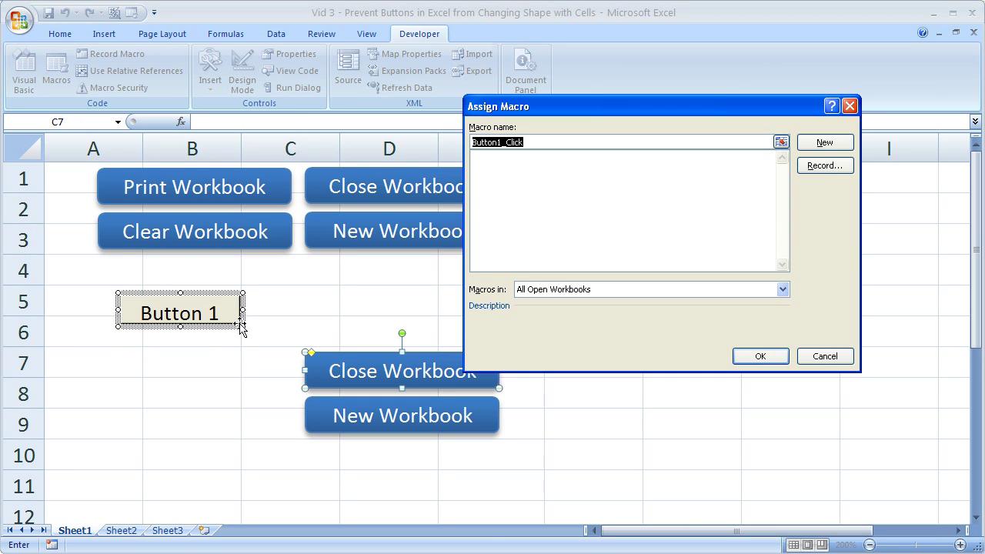
pyautogui.click(837, 358)
# Nudge Button 1 slightly up and right, then widen column B to see it stretch, and undo
pyautogui.rightClick(193, 329)
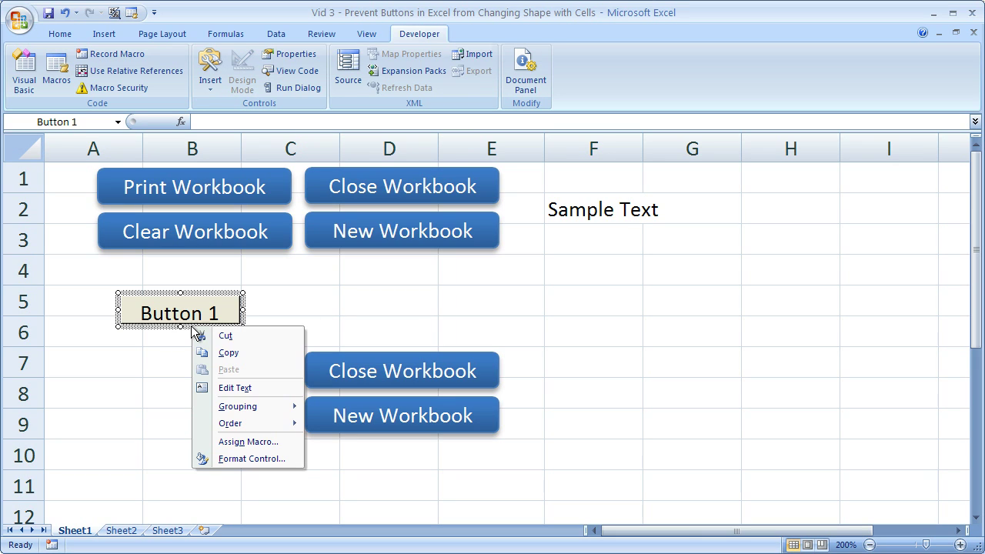
pyautogui.press('x')
pyautogui.rightClick(193, 325)
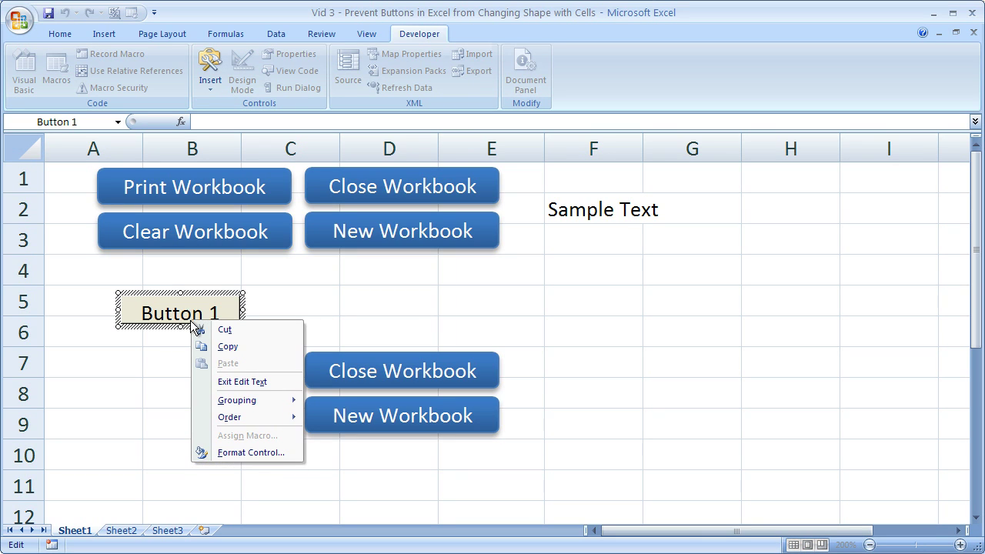
pyautogui.press('x')
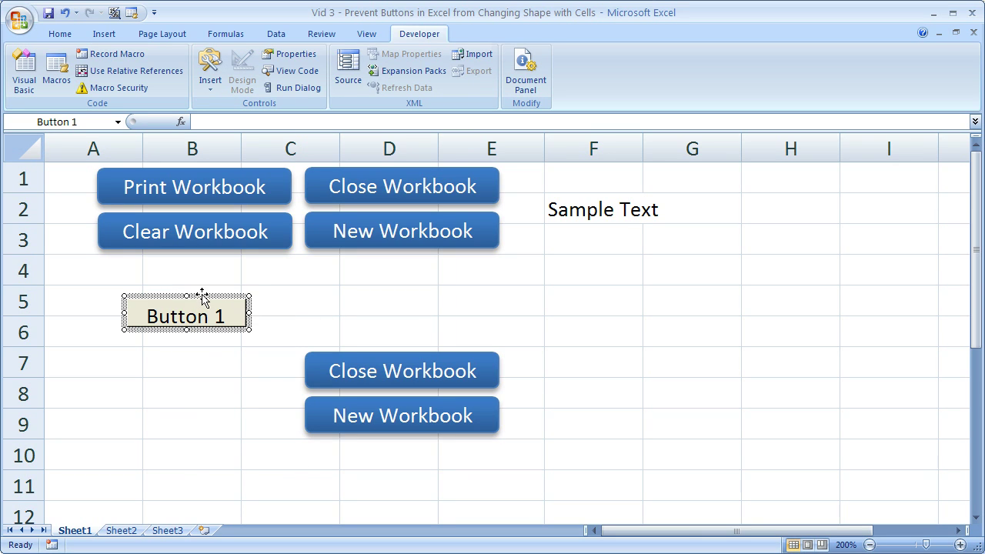
pyautogui.moveTo(211, 291)
pyautogui.mouseDown()
pyautogui.moveTo(206, 285)
pyautogui.moveTo(221, 281)
pyautogui.mouseUp()
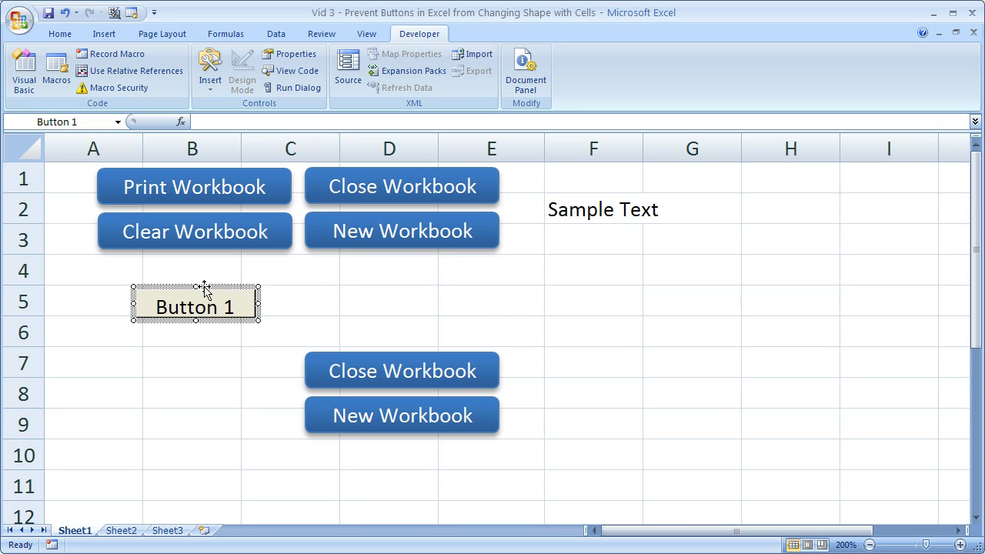
pyautogui.moveTo(241, 139); pyautogui.dragTo(308, 159)
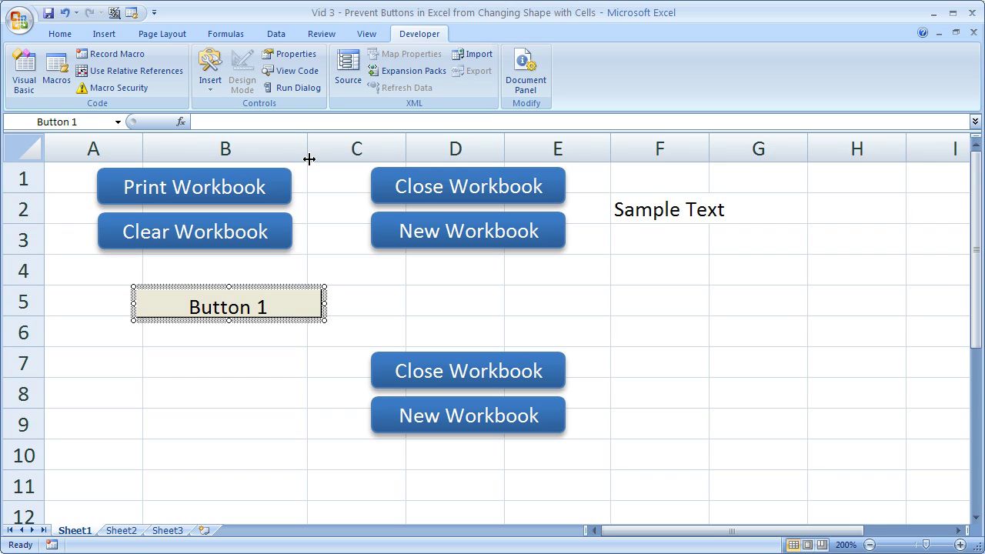
pyautogui.hotkey('ctrl', 'z')
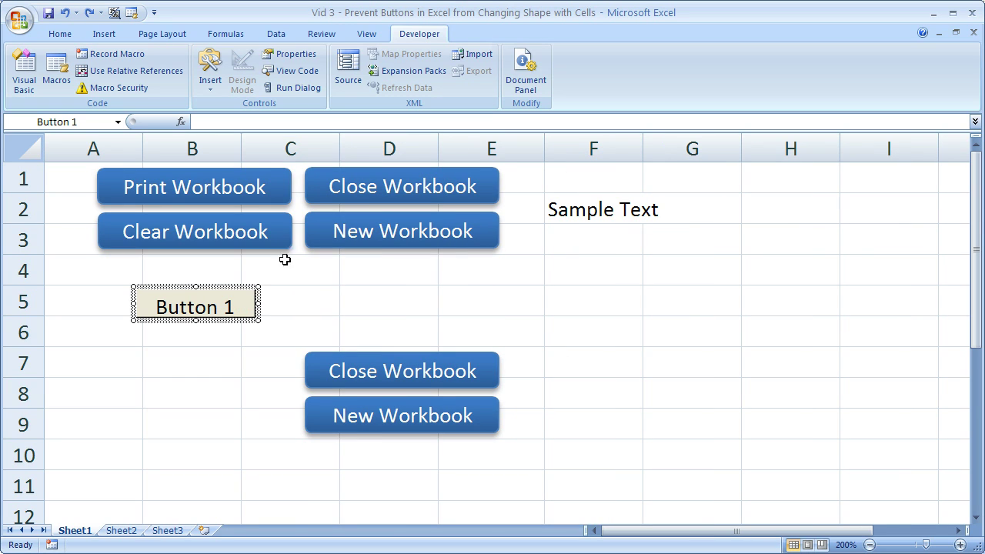
# Set Button 1 to Move but don't size with cells in Format Control
pyautogui.rightClick(240, 321)
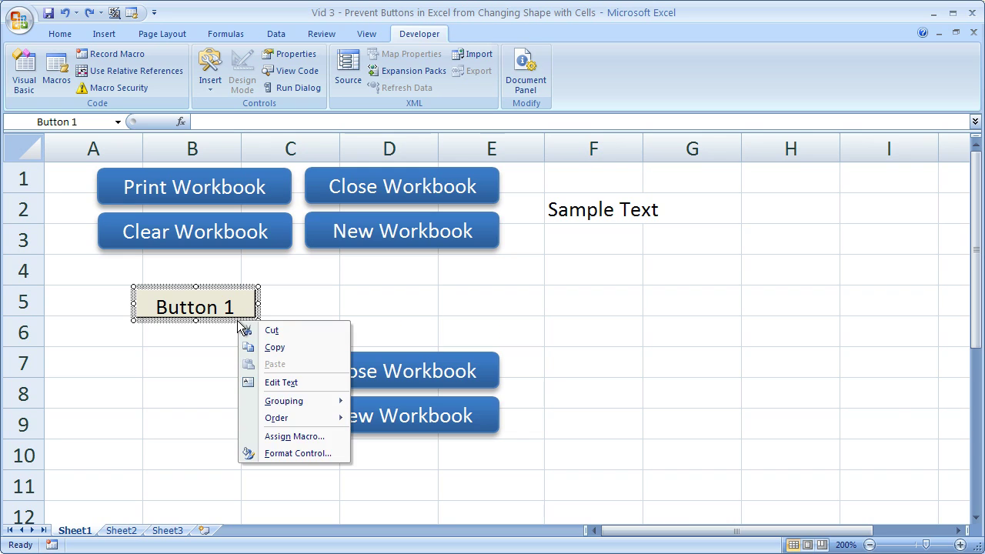
pyautogui.click(283, 454)
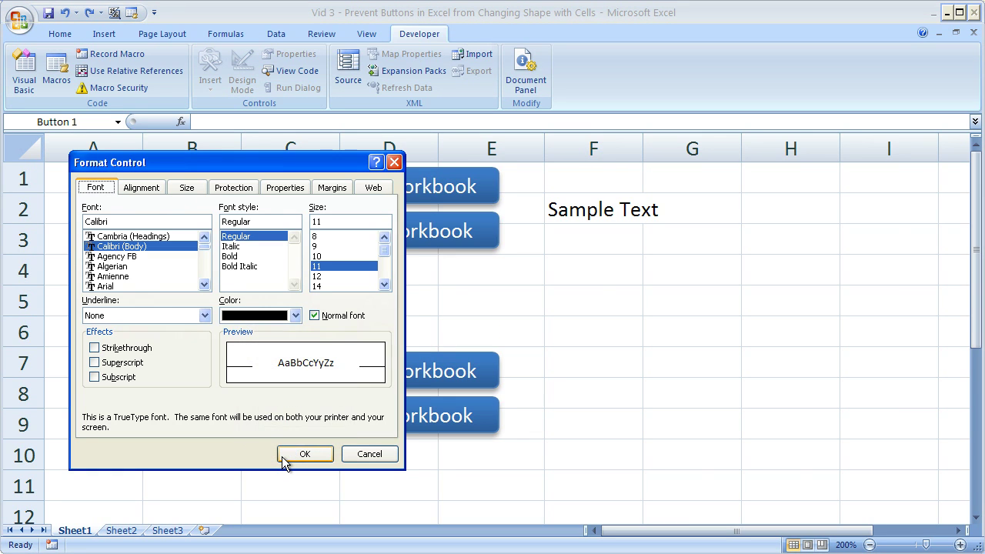
pyautogui.click(280, 190)
pyautogui.click(143, 239)
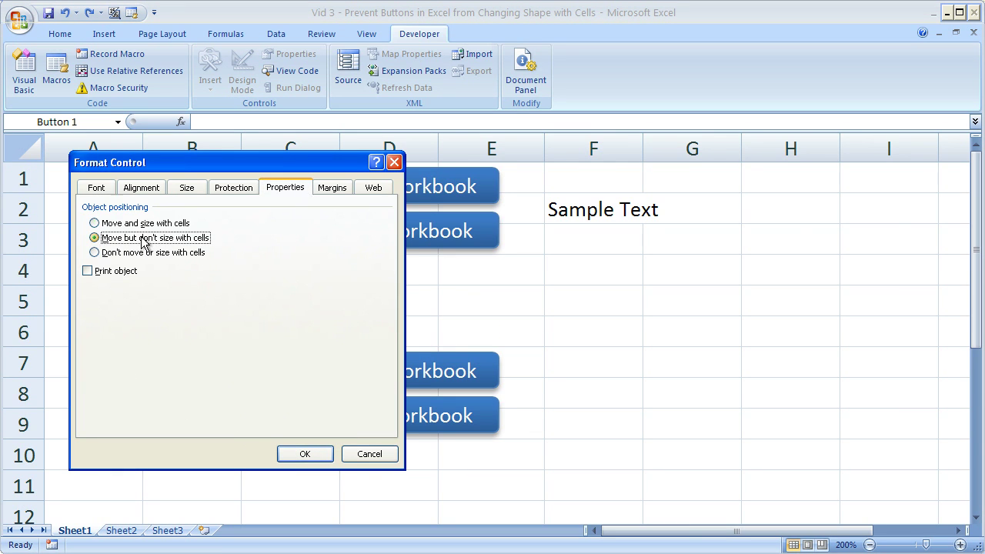
pyautogui.click(305, 454)
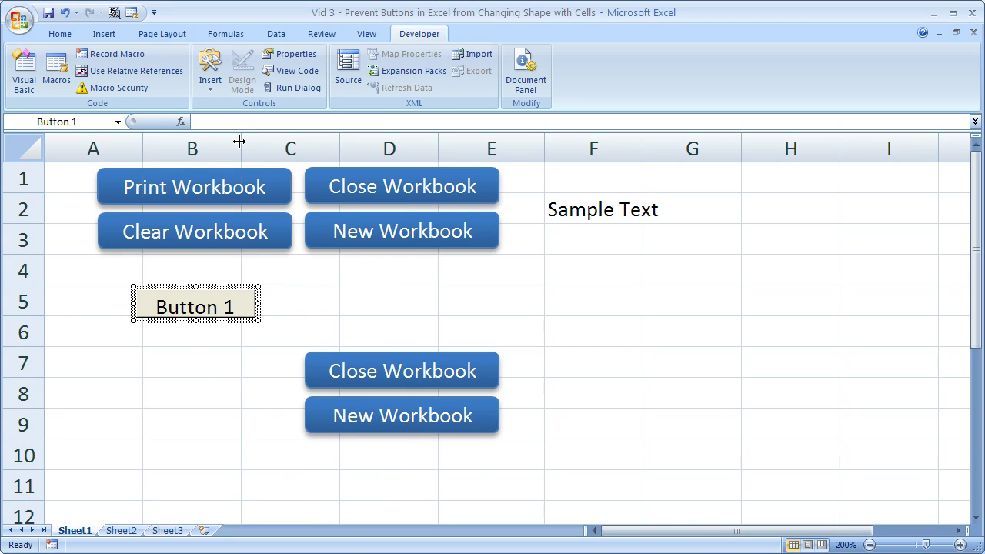
# Widen column B to confirm Button 1 no longer stretches, undo, and check the blue shapes
pyautogui.moveTo(240, 149); pyautogui.dragTo(279, 152)
pyautogui.hotkey('ctrl', 'z')
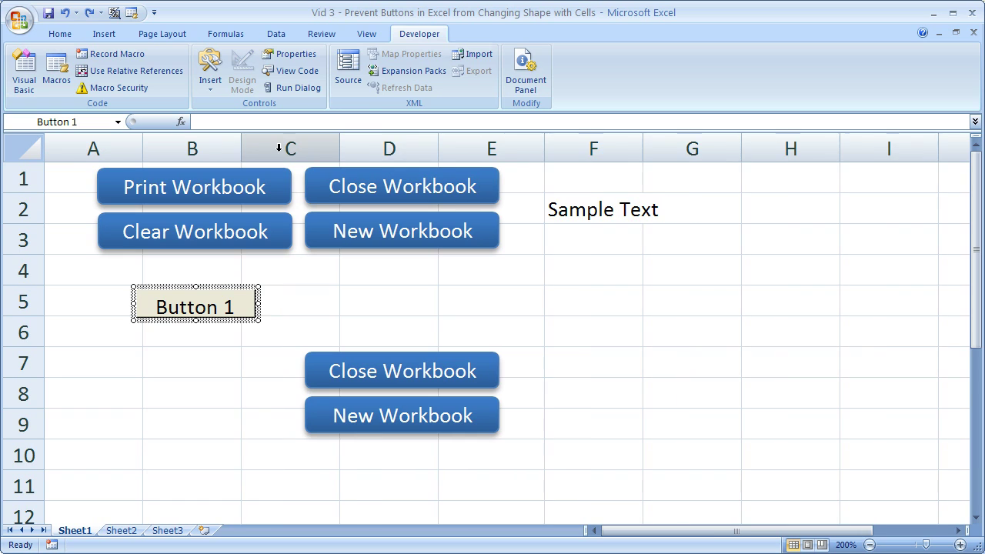
pyautogui.click(310, 307)
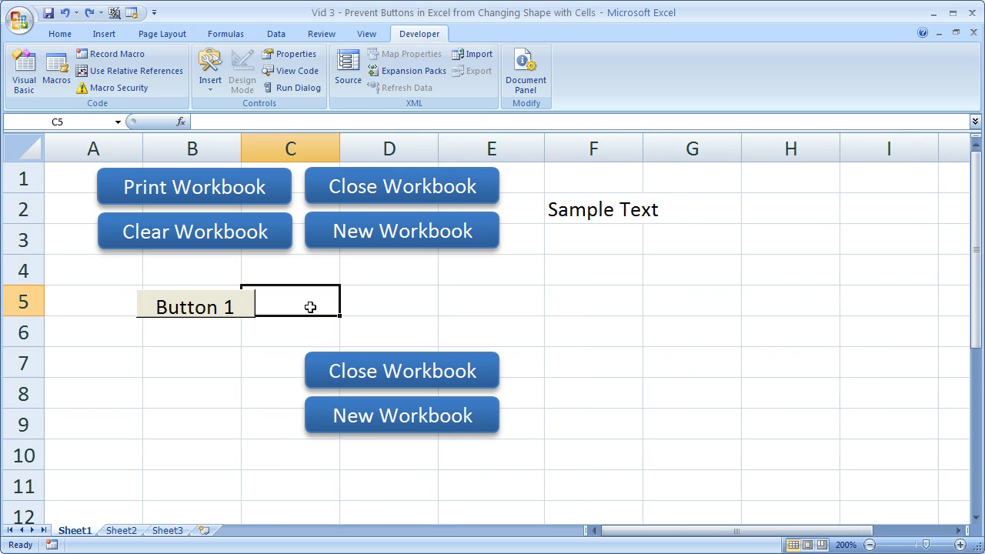
pyautogui.keyDown('ctrl'); pyautogui.click(216, 230); pyautogui.keyUp('ctrl')
pyautogui.keyDown('ctrl'); pyautogui.click(217, 188); pyautogui.keyUp('ctrl')
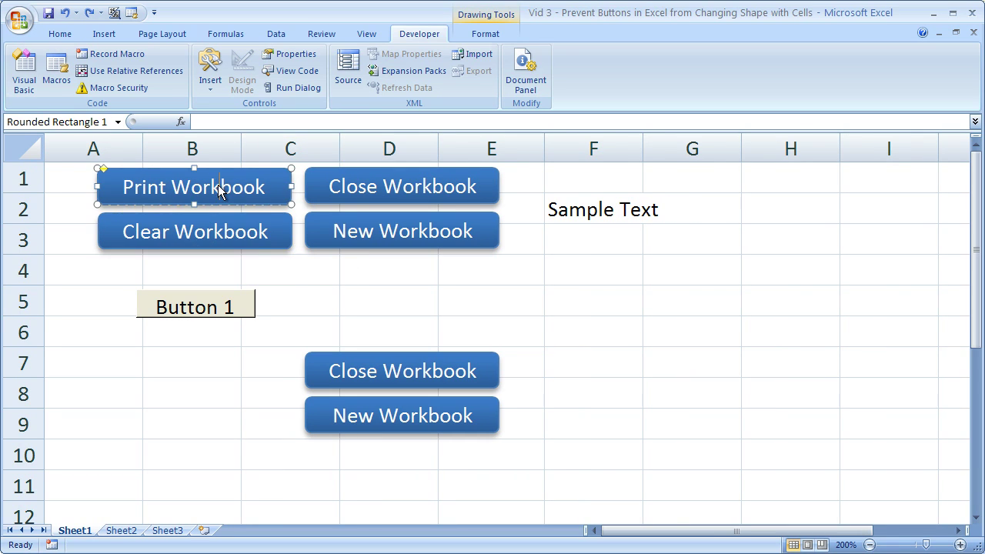
pyautogui.click(294, 288)
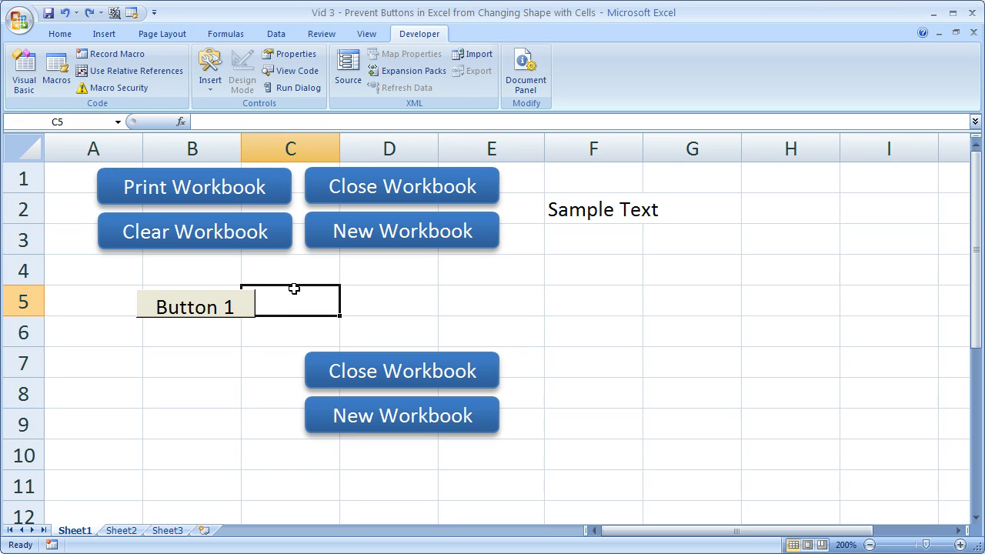
# Widen column B to 14.86 and check the shifted blue buttons and cells C2:C4
pyautogui.moveTo(239, 143); pyautogui.dragTo(307, 156)
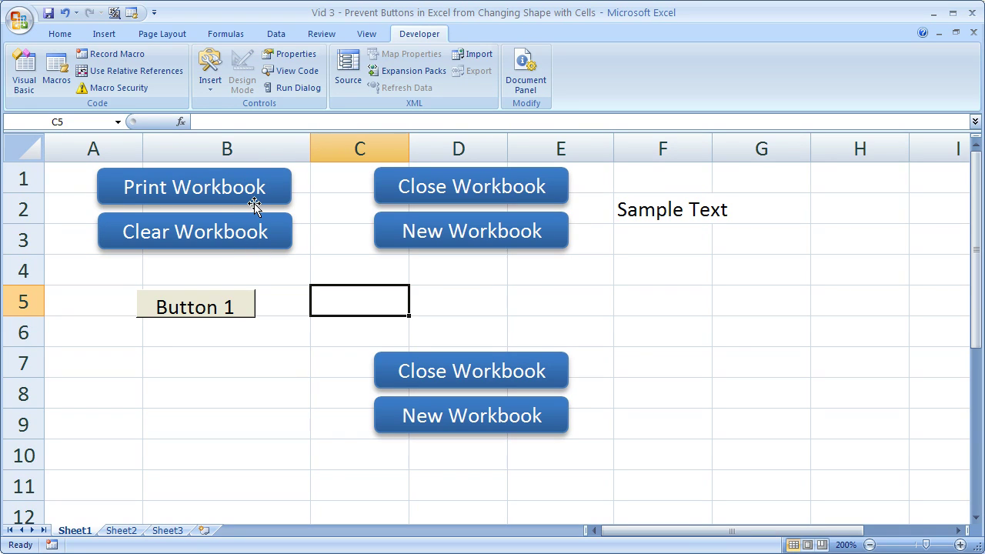
pyautogui.click(439, 187)
pyautogui.click(440, 230)
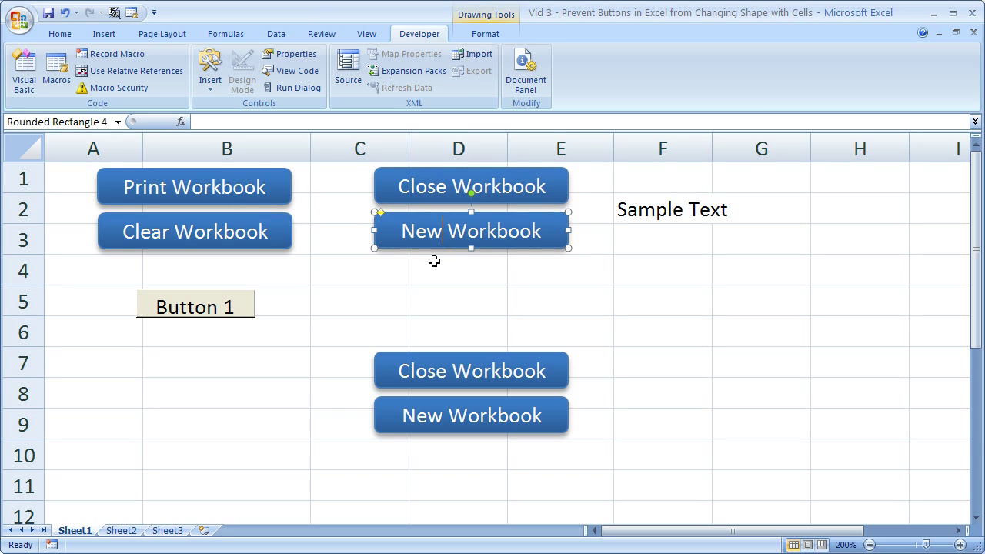
pyautogui.click(434, 273)
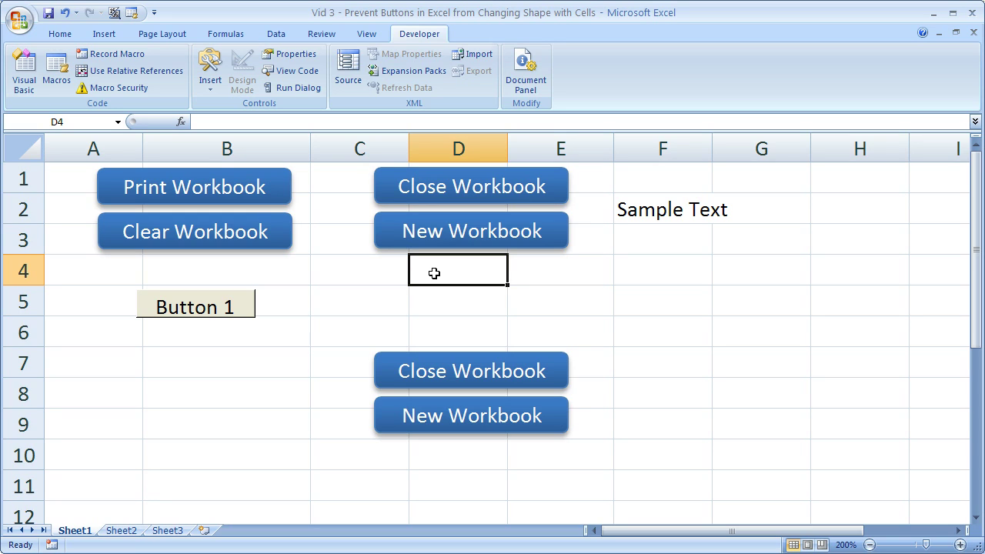
pyautogui.click(340, 210)
pyautogui.click(335, 239)
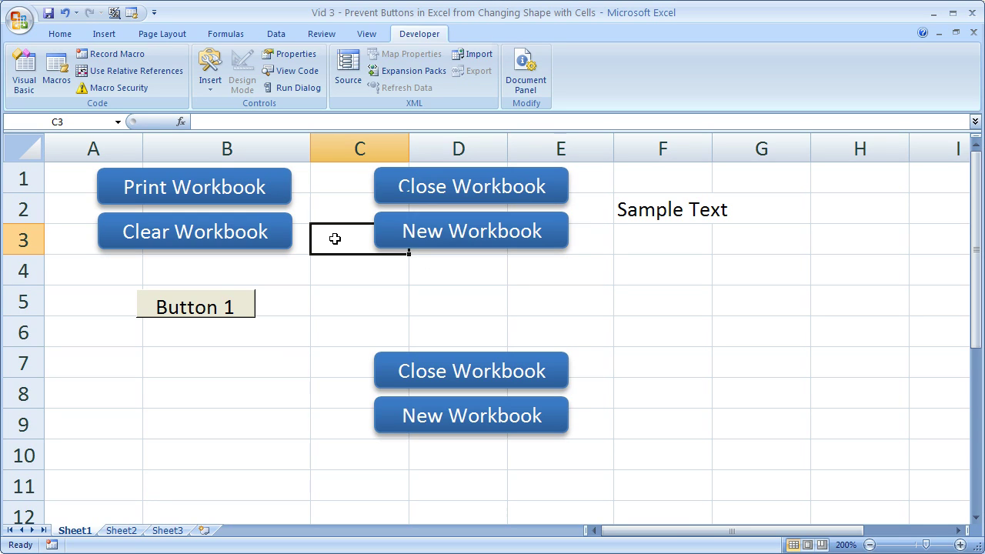
pyautogui.click(335, 270)
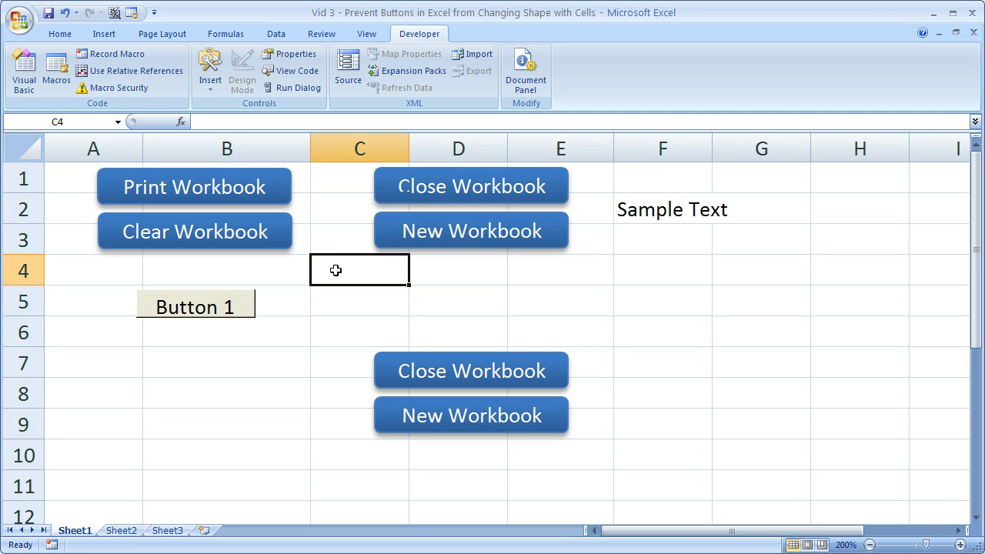
# Return to the Home tab and select cells A1 and B6
pyautogui.click(60, 34)
pyautogui.click(71, 174)
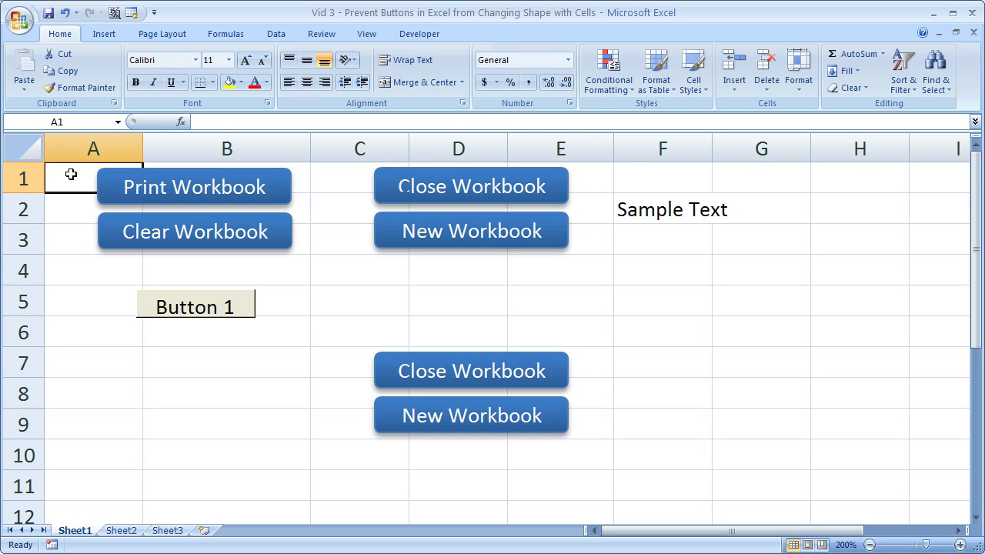
pyautogui.click(218, 333)
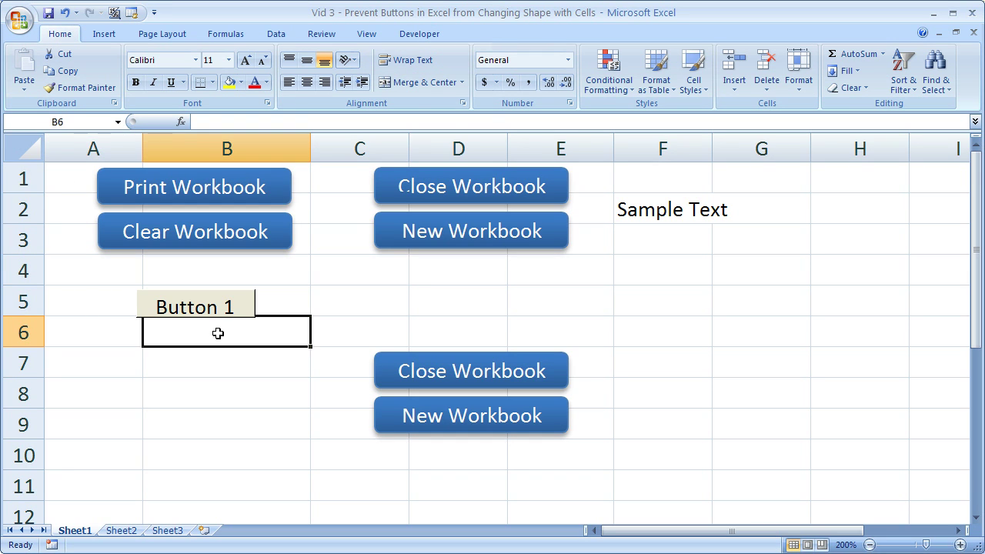